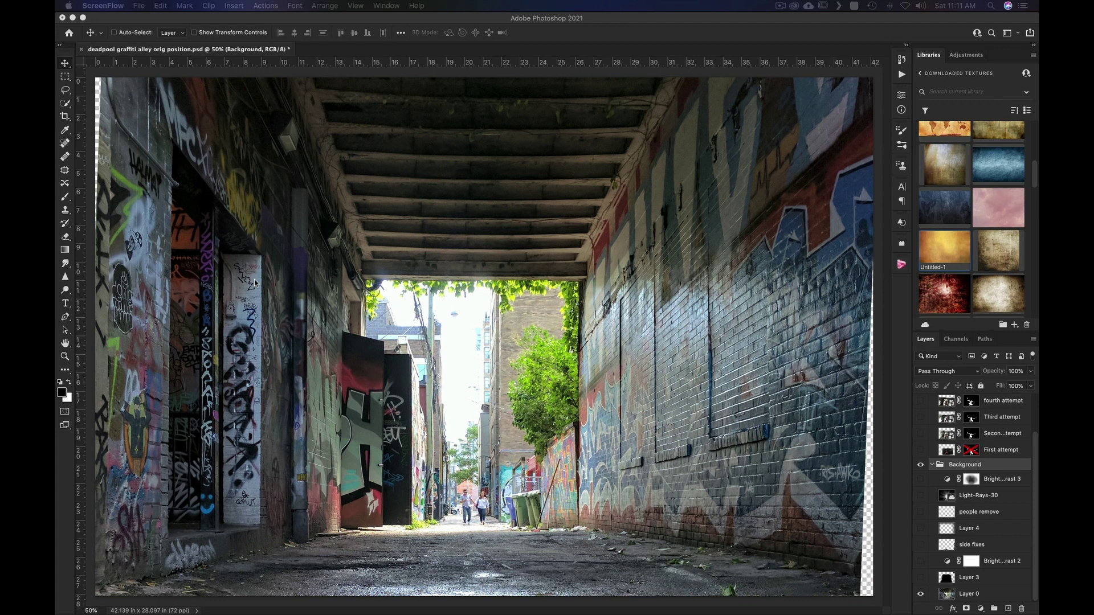
Make Layer 3, the Brightness/Contrast 2 adjustment, side fixes, Layer 4 and people remove visible in the Background group
{"action": "left_click", "coordinate": [921, 579]}
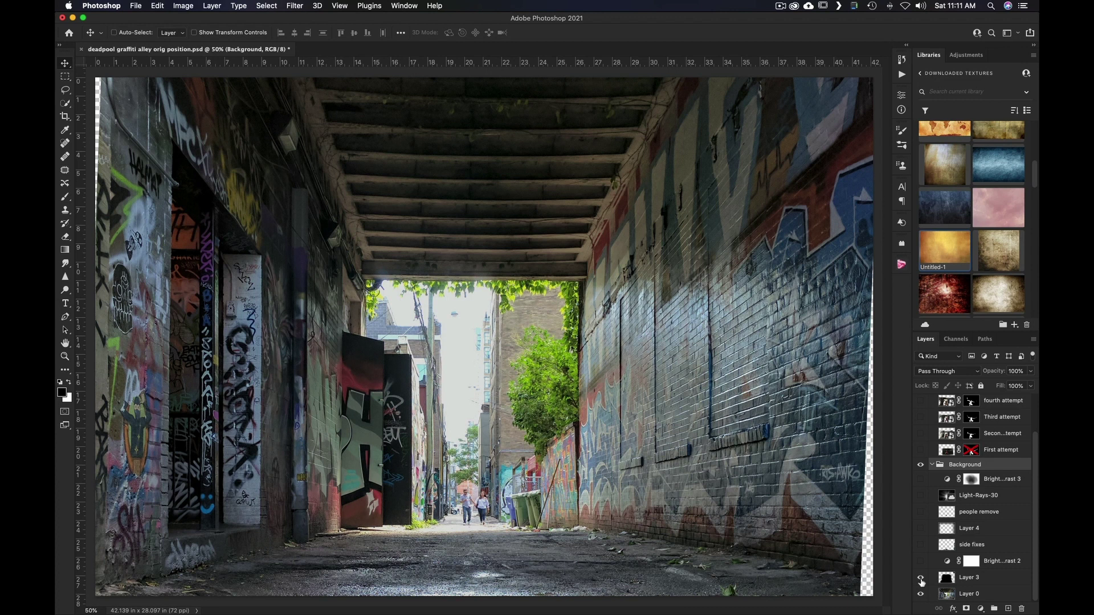
{"action": "left_click", "coordinate": [921, 579]}
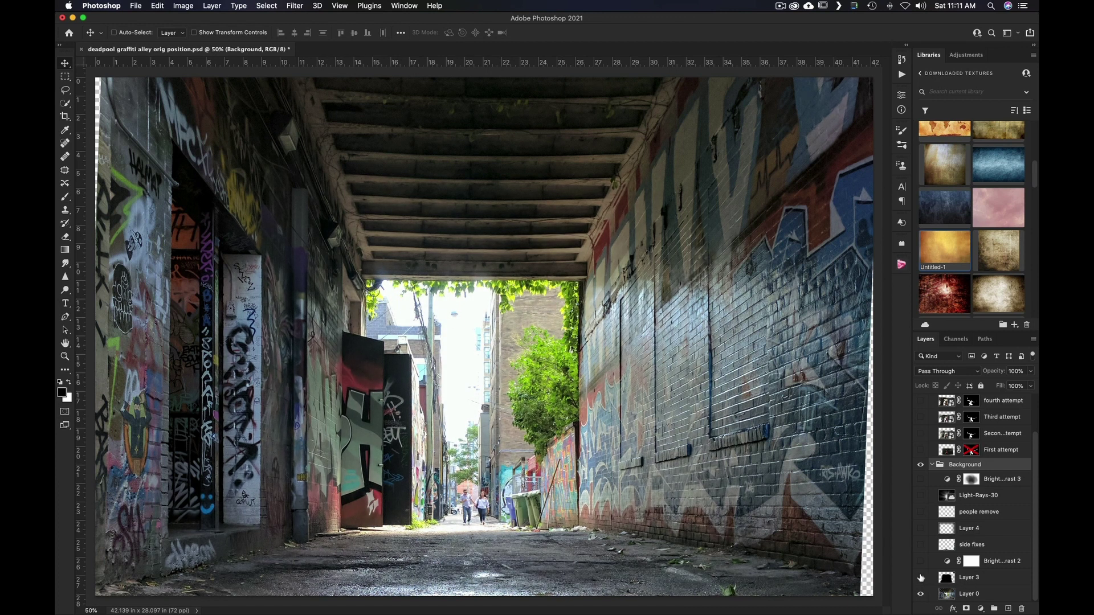
{"action": "left_click", "coordinate": [921, 579]}
{"action": "left_click", "coordinate": [921, 563]}
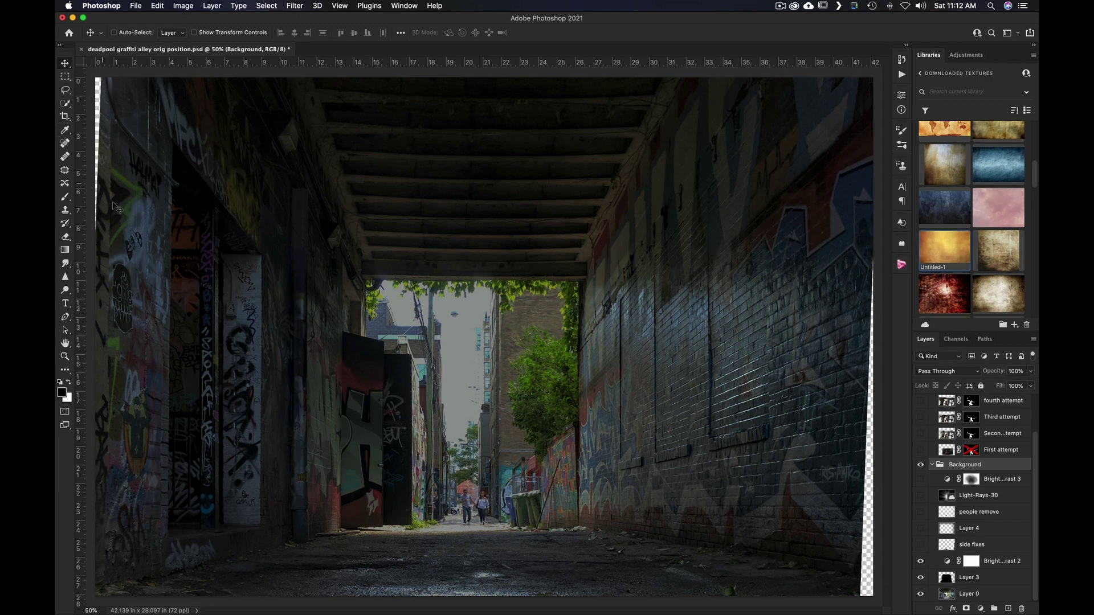
{"action": "left_click", "coordinate": [921, 545]}
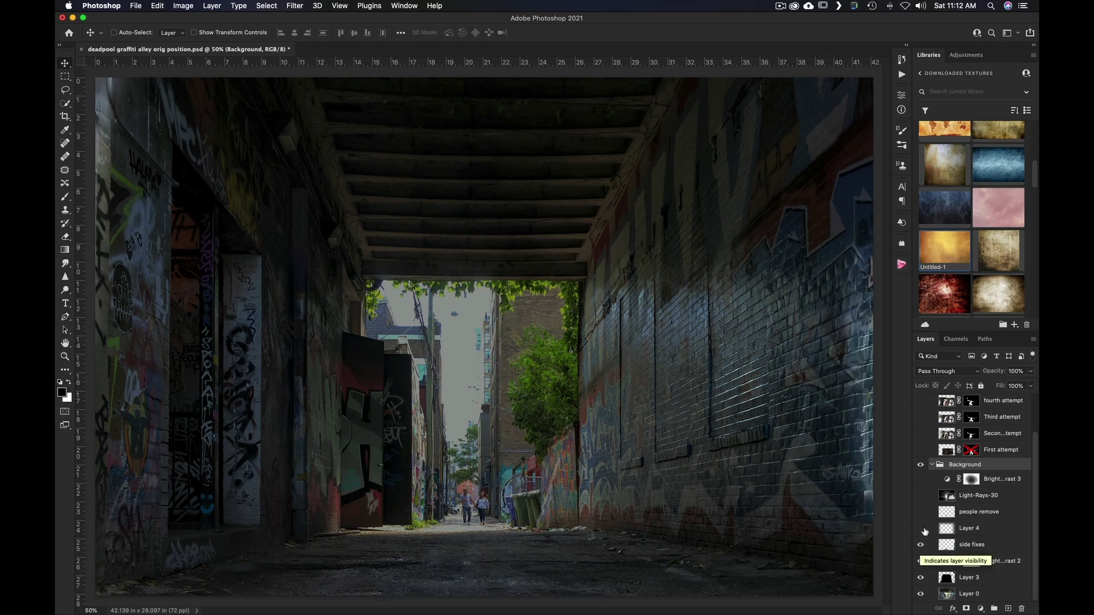
{"action": "left_click", "coordinate": [921, 529]}
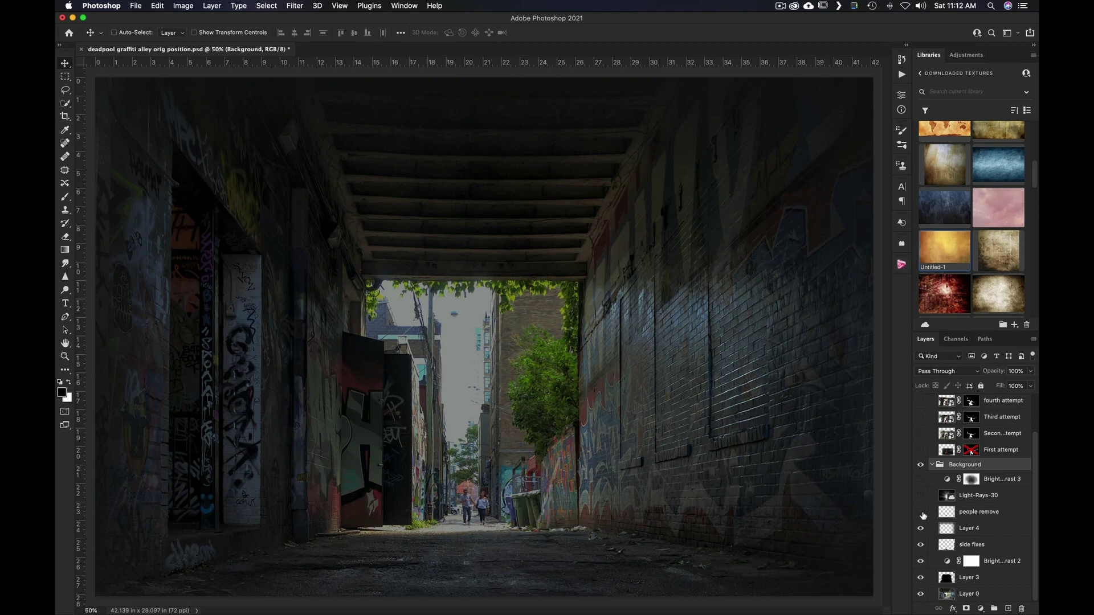
{"action": "left_click", "coordinate": [921, 513]}
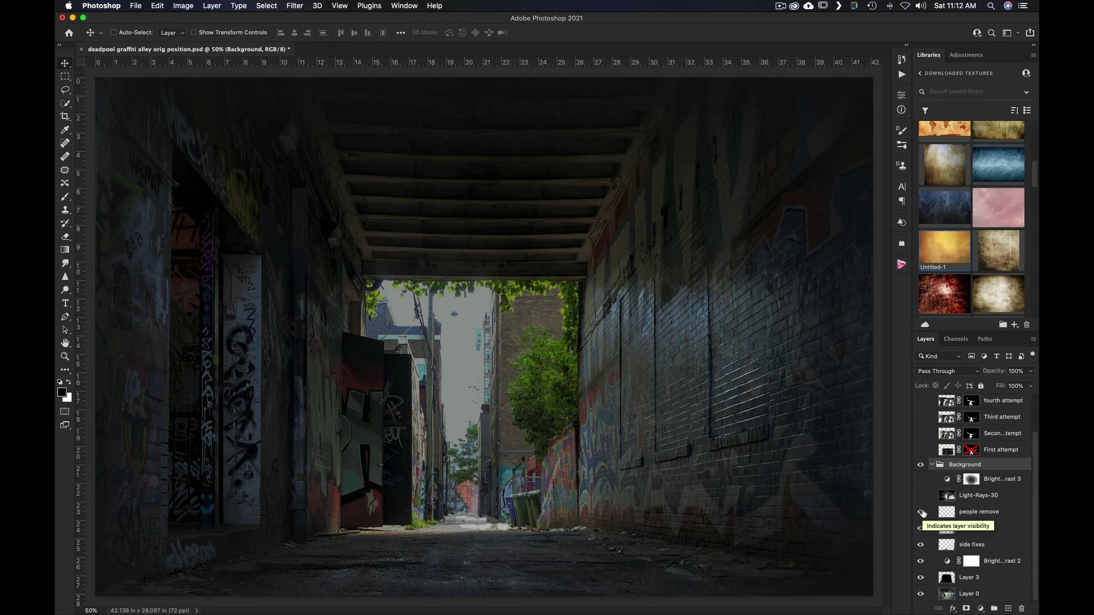
Compare the alley with and without Light-Rays-30, leave that layer visible, and show the Brightness/Contrast 3 adjustment
{"action": "left_click", "coordinate": [921, 496]}
{"action": "left_click", "coordinate": [922, 498]}
{"action": "left_click", "coordinate": [922, 498]}
{"action": "left_click", "coordinate": [922, 499]}
{"action": "left_click", "coordinate": [922, 498]}
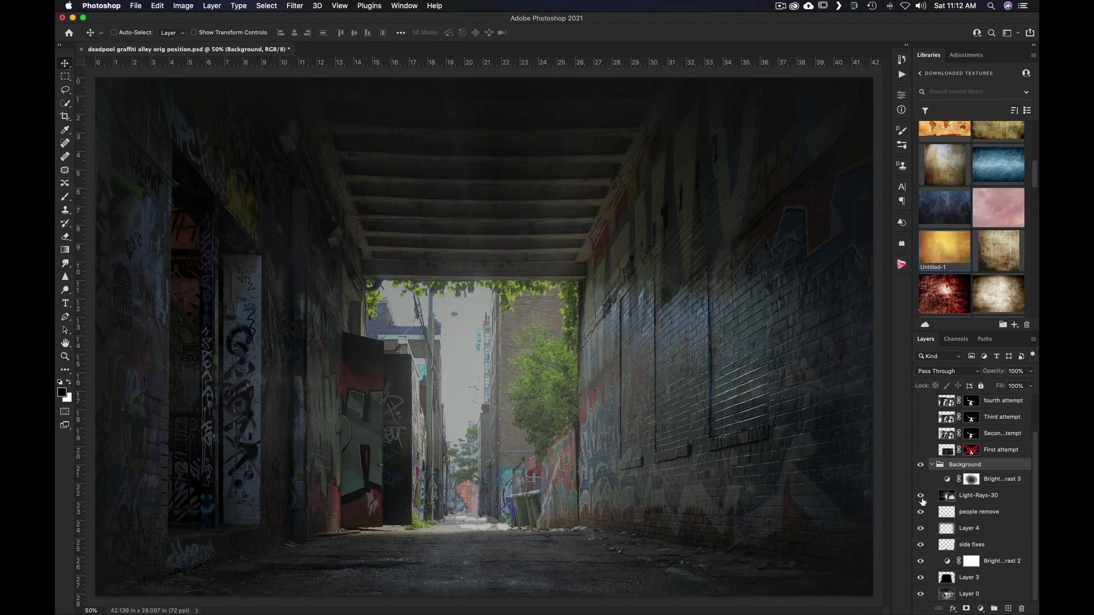
{"action": "left_click", "coordinate": [922, 498]}
{"action": "left_click", "coordinate": [922, 499]}
{"action": "left_click", "coordinate": [922, 498]}
{"action": "left_click", "coordinate": [920, 480]}
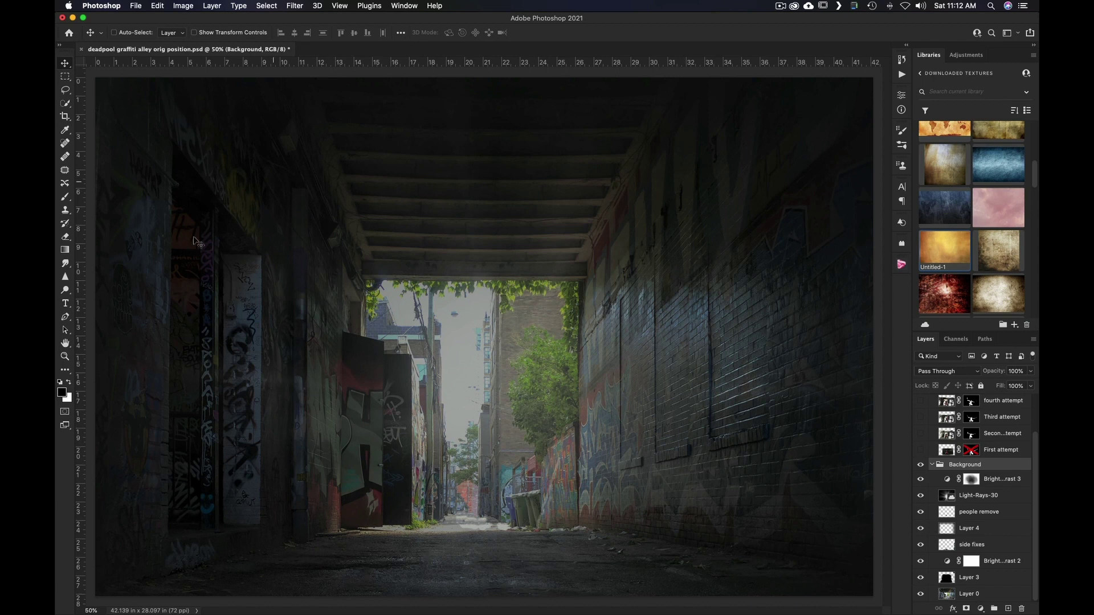
Collapse the Background group and show the First attempt layer over the alley
{"action": "left_click", "coordinate": [932, 464]}
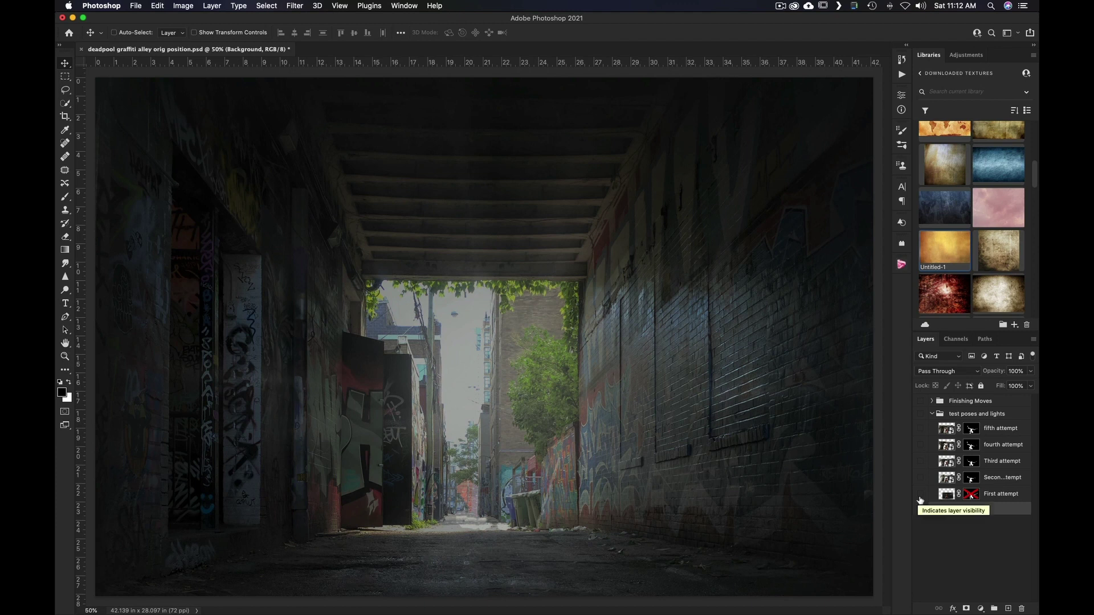
{"action": "left_click", "coordinate": [923, 499]}
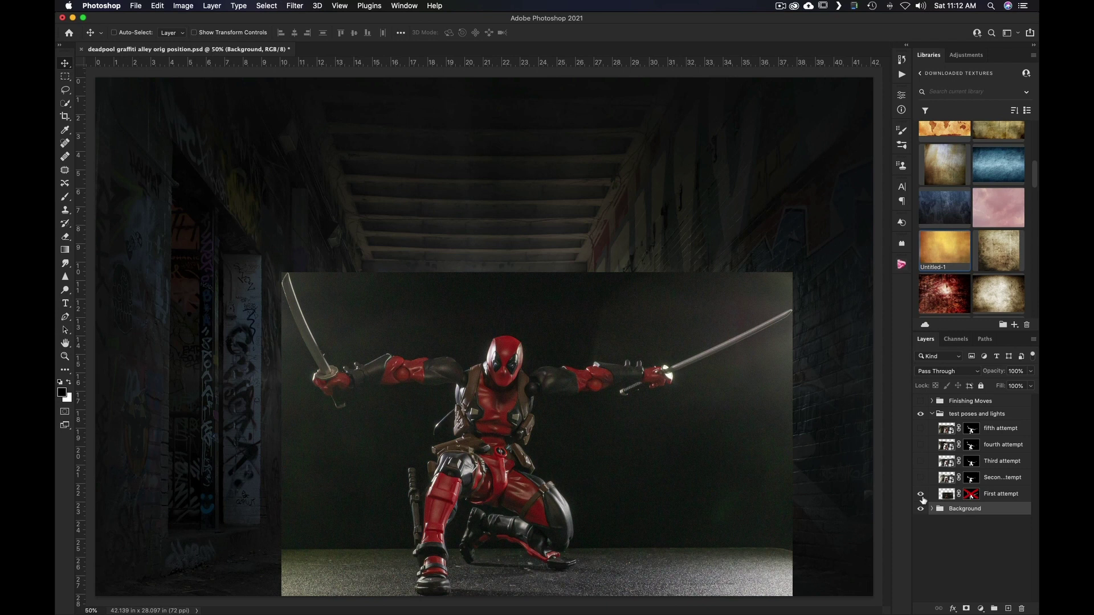
Outline the figure on the First attempt layer with Select Subject, inspect the selection, and deselect it
{"action": "left_click", "coordinate": [66, 105]}
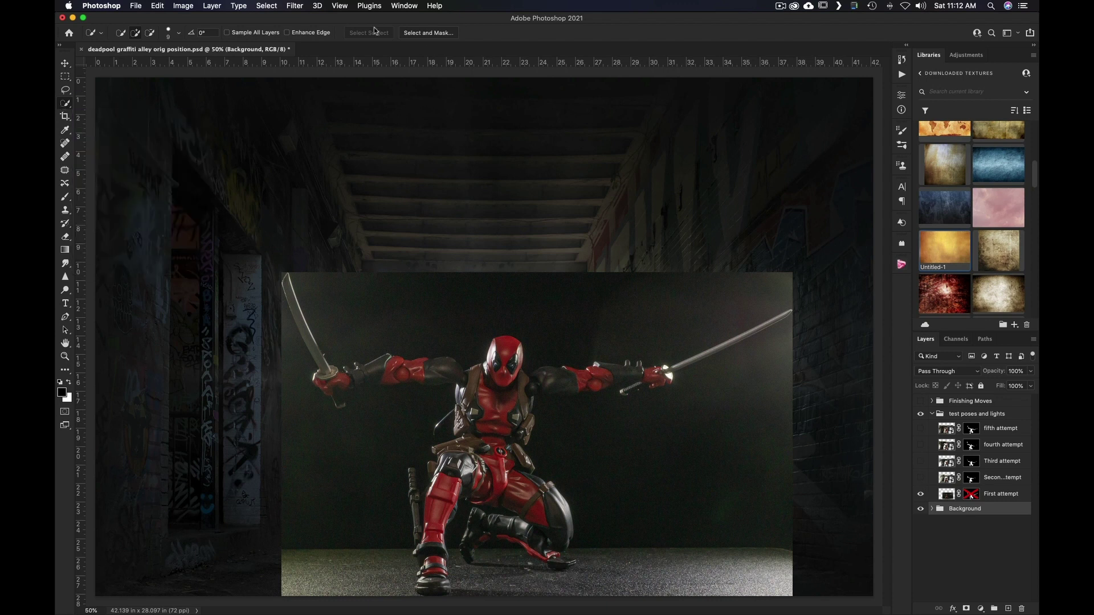
{"action": "left_click", "coordinate": [937, 497]}
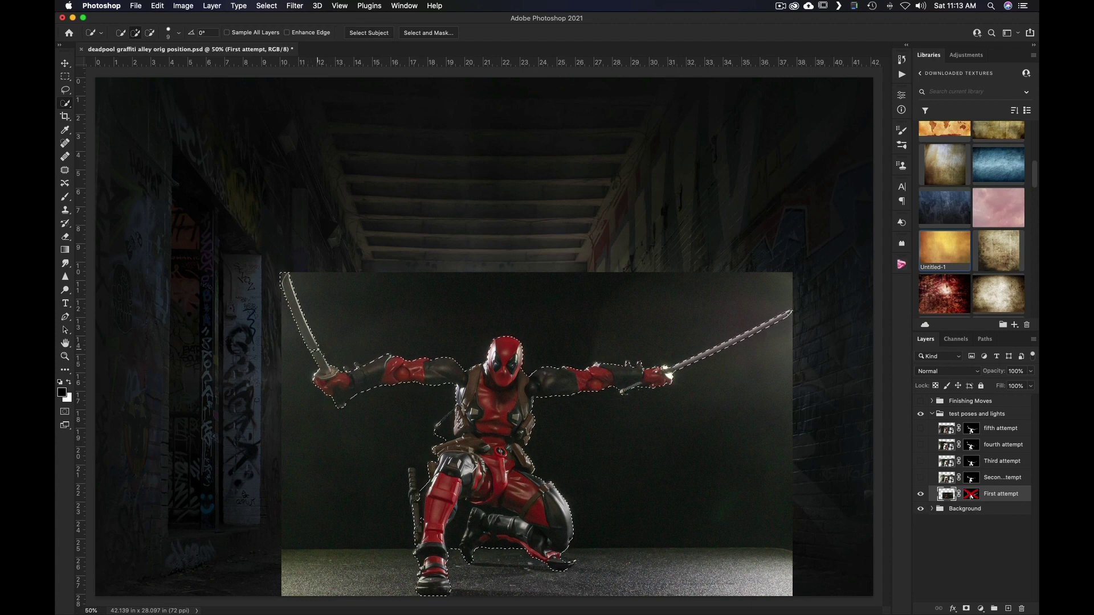
{"action": "key", "text": "Tab"}
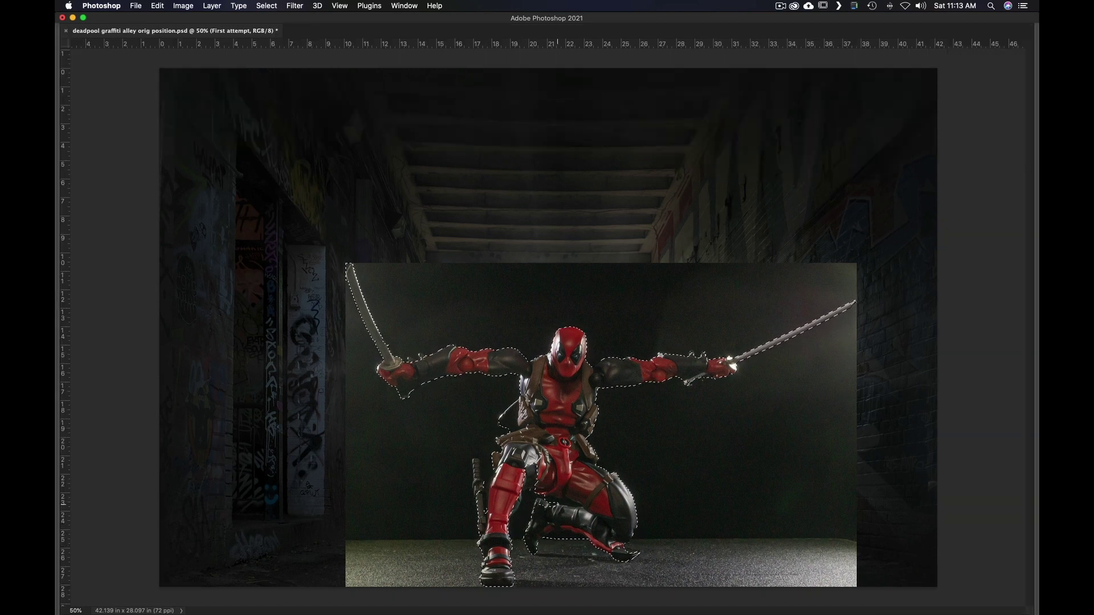
{"action": "key", "text": "Tab"}
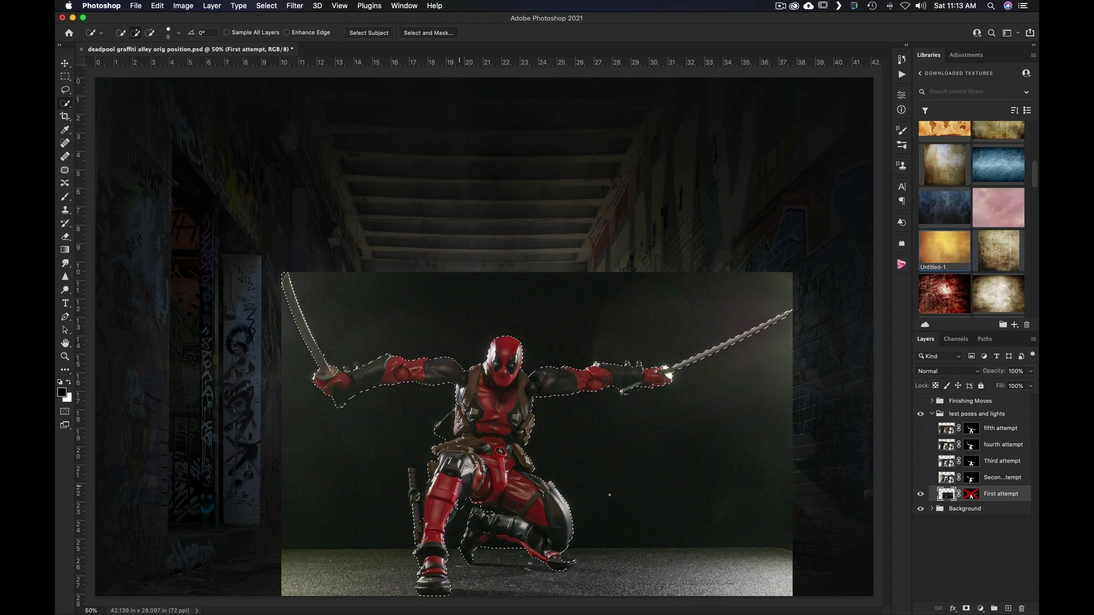
{"action": "key", "text": "super+d"}
Enable the First attempt layer's mask and compare the alley with the cut-out figure hidden and shown
{"action": "left_click", "coordinate": [975, 496]}
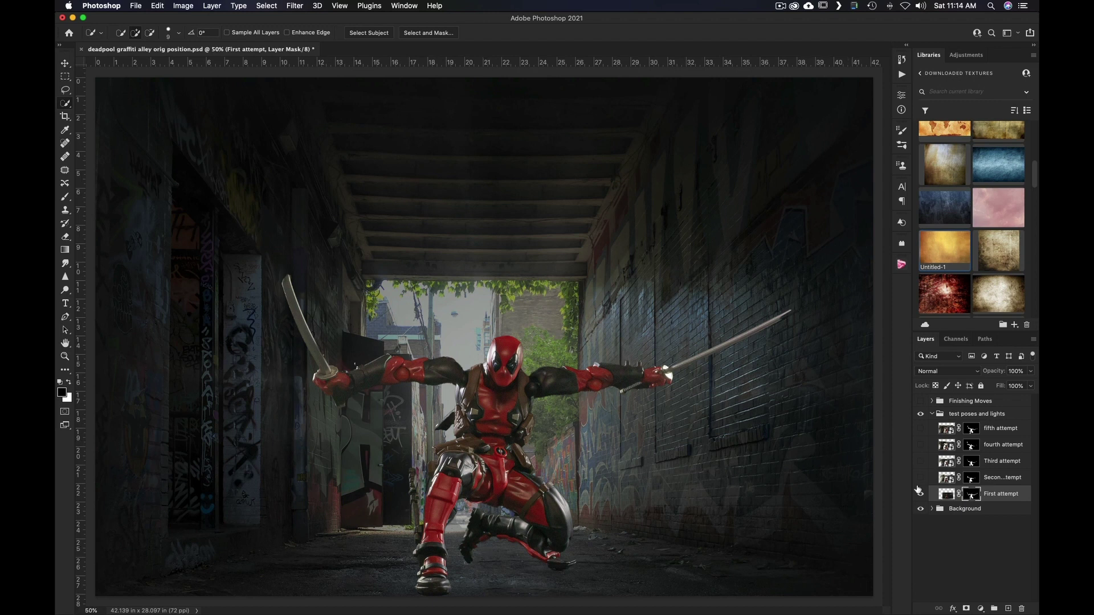
{"action": "left_click", "coordinate": [920, 494]}
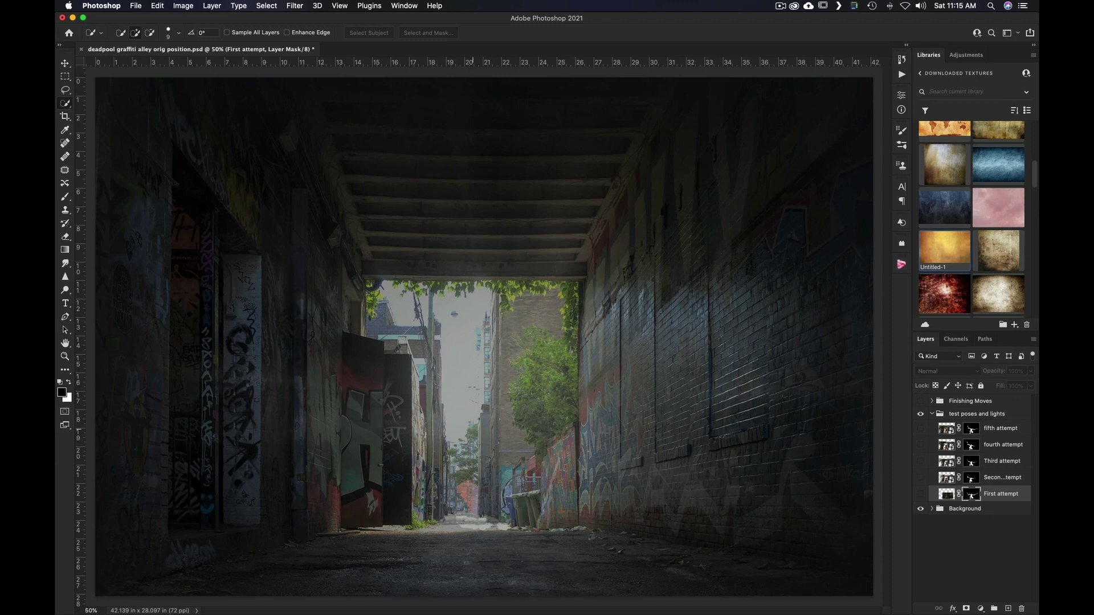
{"action": "left_click", "coordinate": [65, 62]}
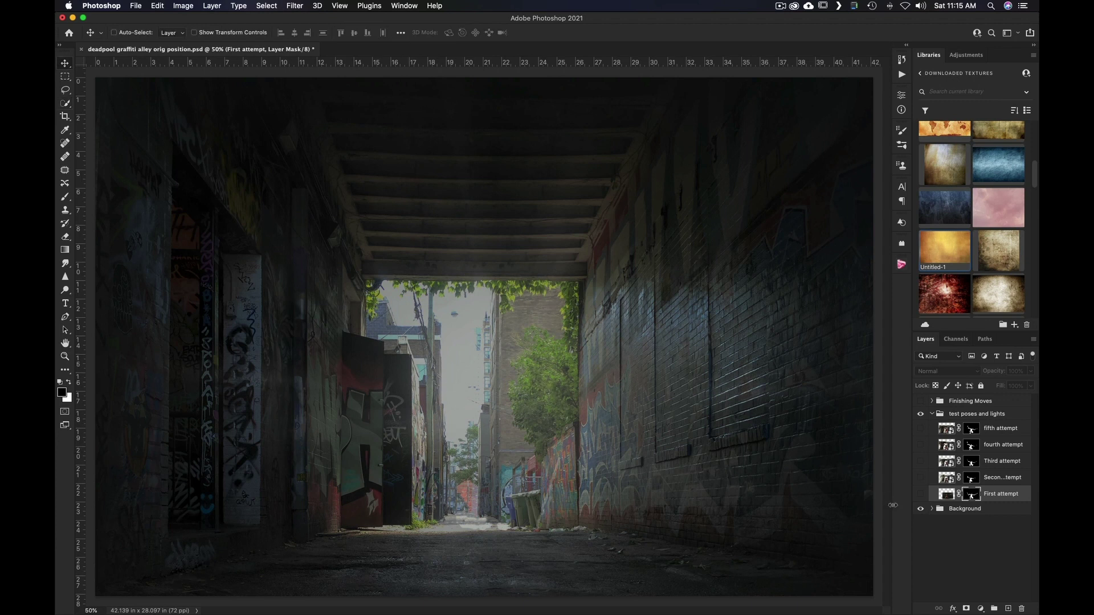
{"action": "left_click", "coordinate": [920, 494]}
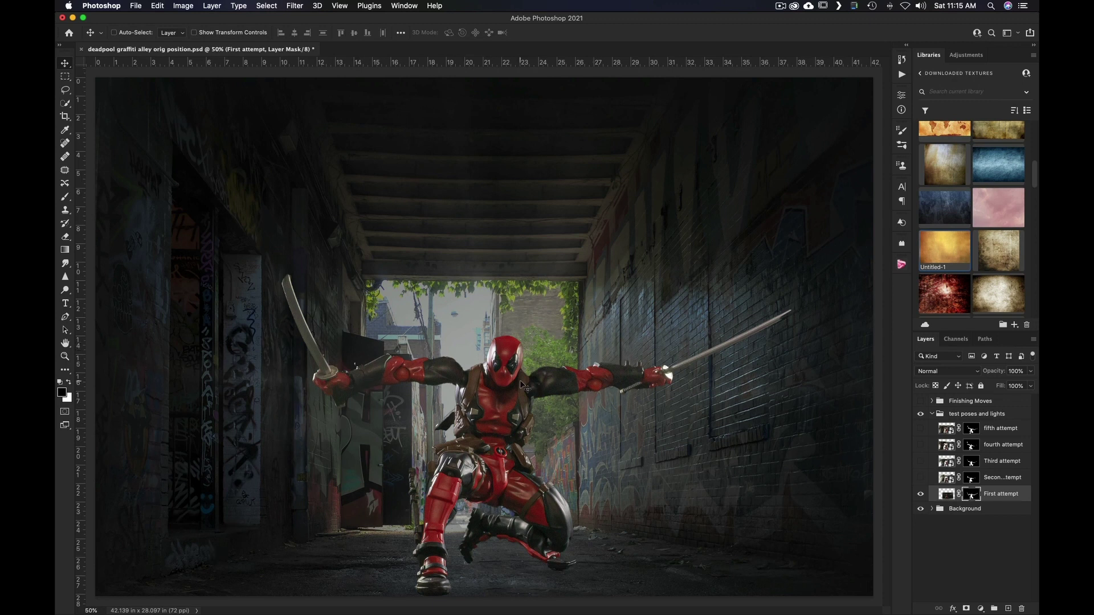
{"action": "left_click", "coordinate": [920, 496]}
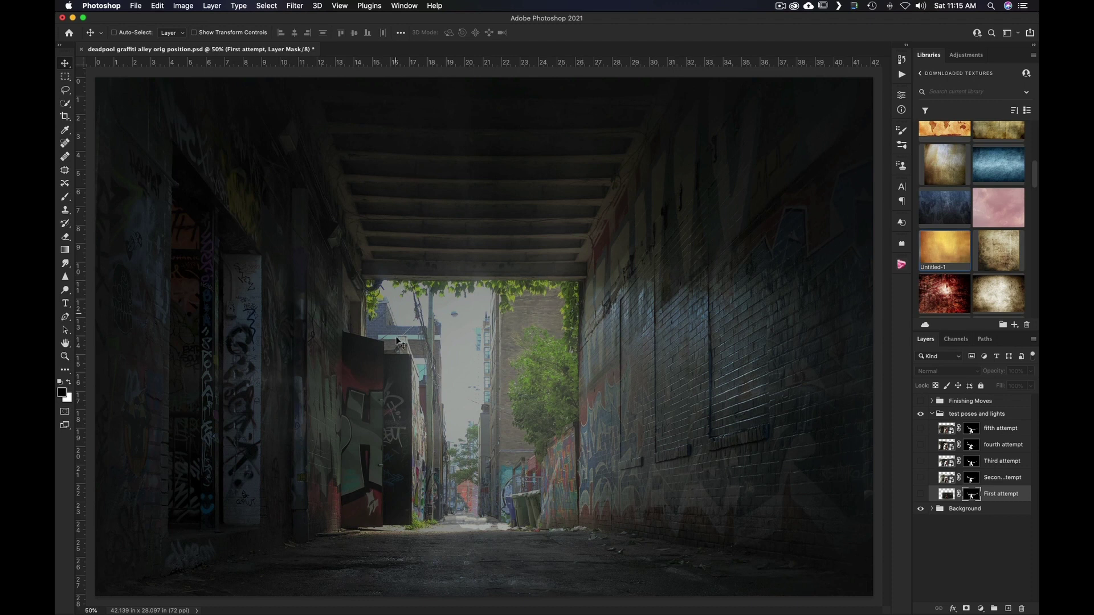
{"action": "left_click", "coordinate": [920, 494]}
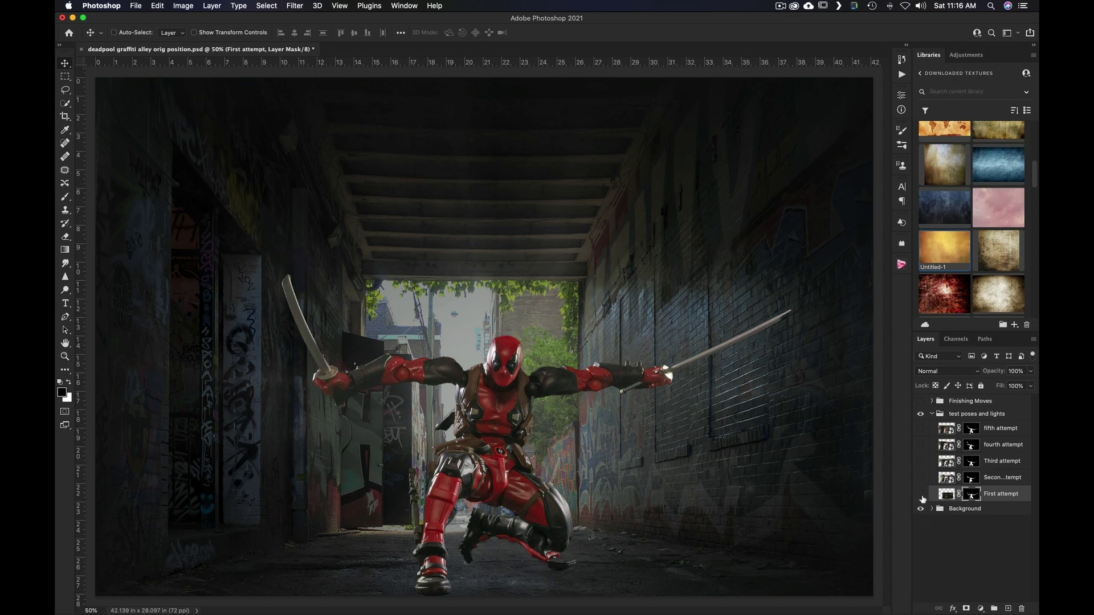
{"action": "left_click", "coordinate": [920, 494]}
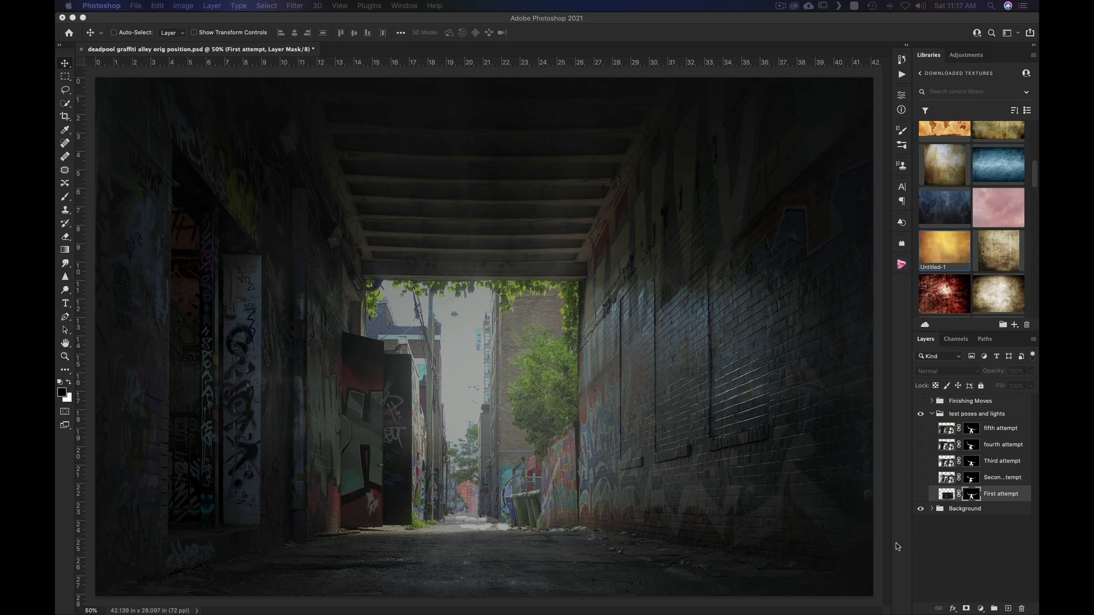
{"action": "left_click", "coordinate": [920, 494]}
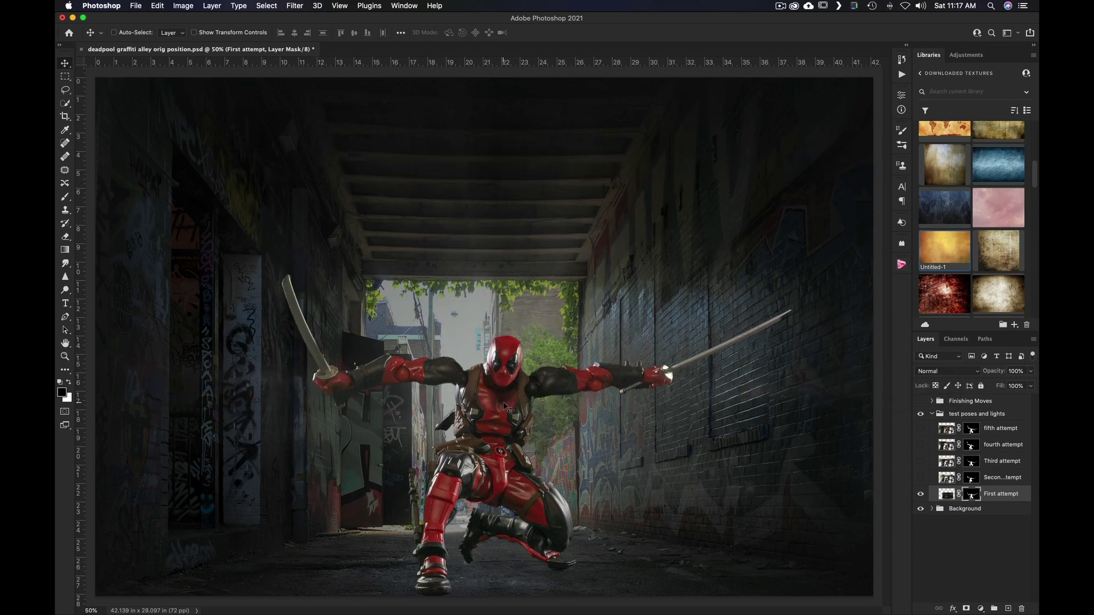
Try moving the First attempt figure over to the alley's left doorway, adjust its position, and undo the moves
{"action": "scroll", "coordinate": [504, 406], "scroll_direction": "down", "scroll_amount": 5}
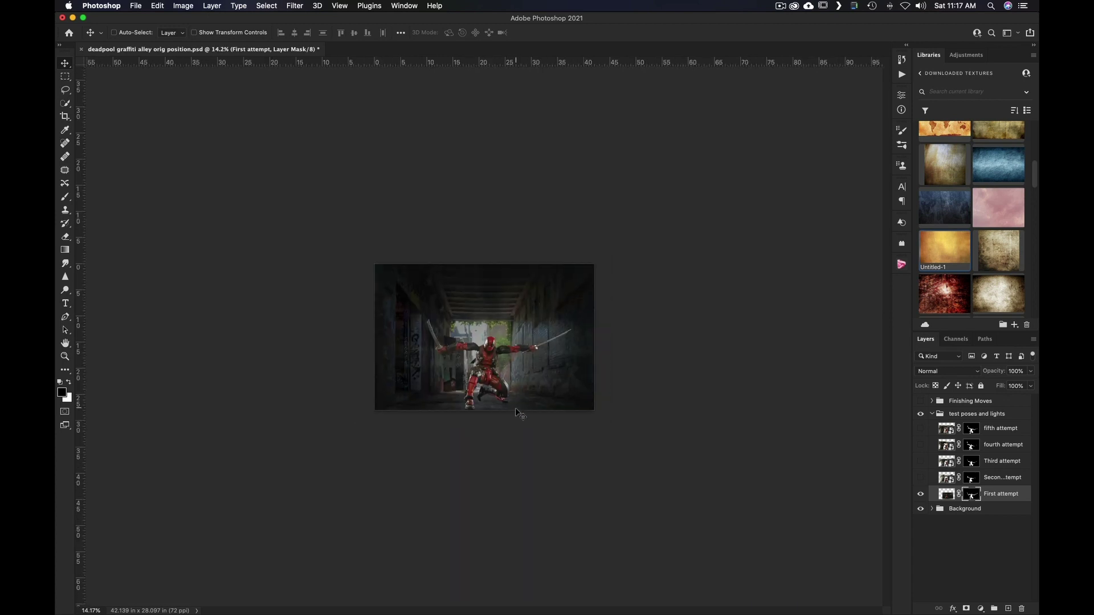
{"action": "key", "text": "ctrl"}
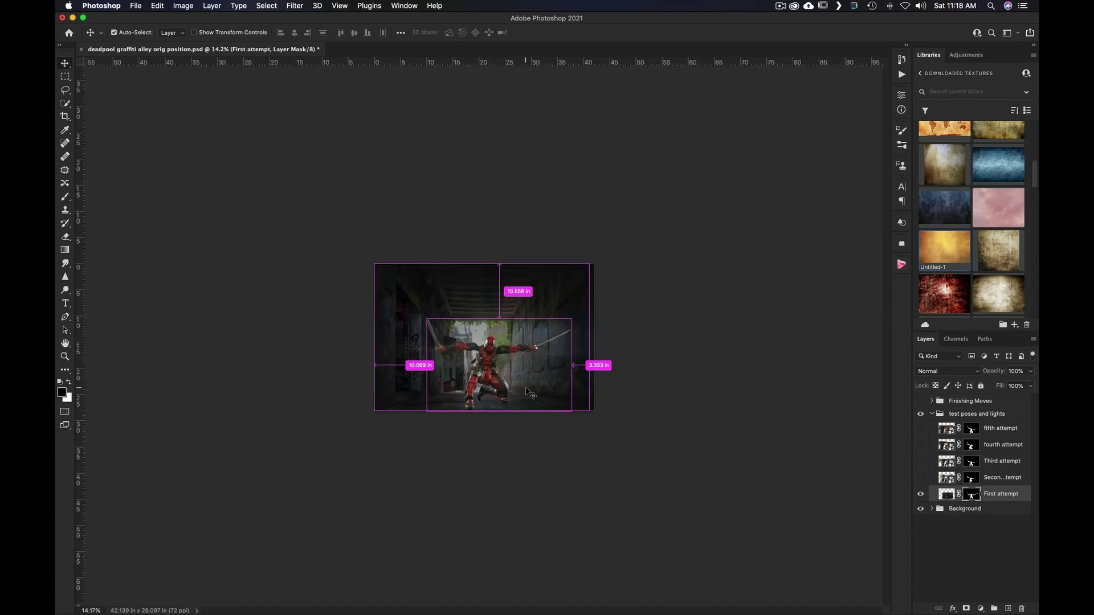
{"action": "scroll", "coordinate": [551, 389], "scroll_direction": "up", "scroll_amount": 5}
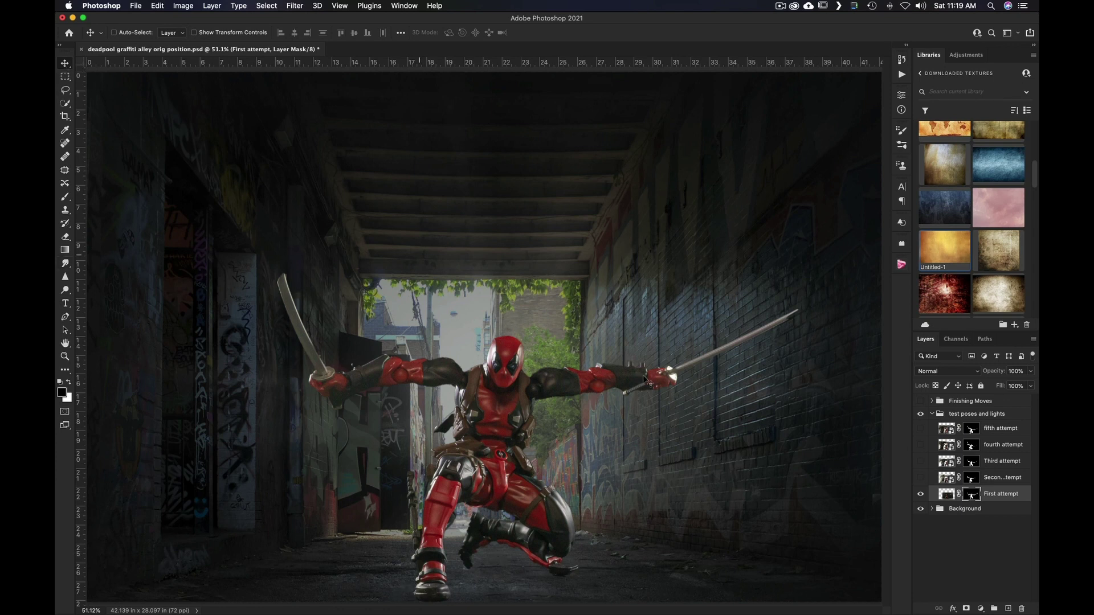
{"action": "left_click", "coordinate": [941, 499]}
{"action": "left_click_drag", "start_coordinate": [521, 487], "coordinate": [296, 464]}
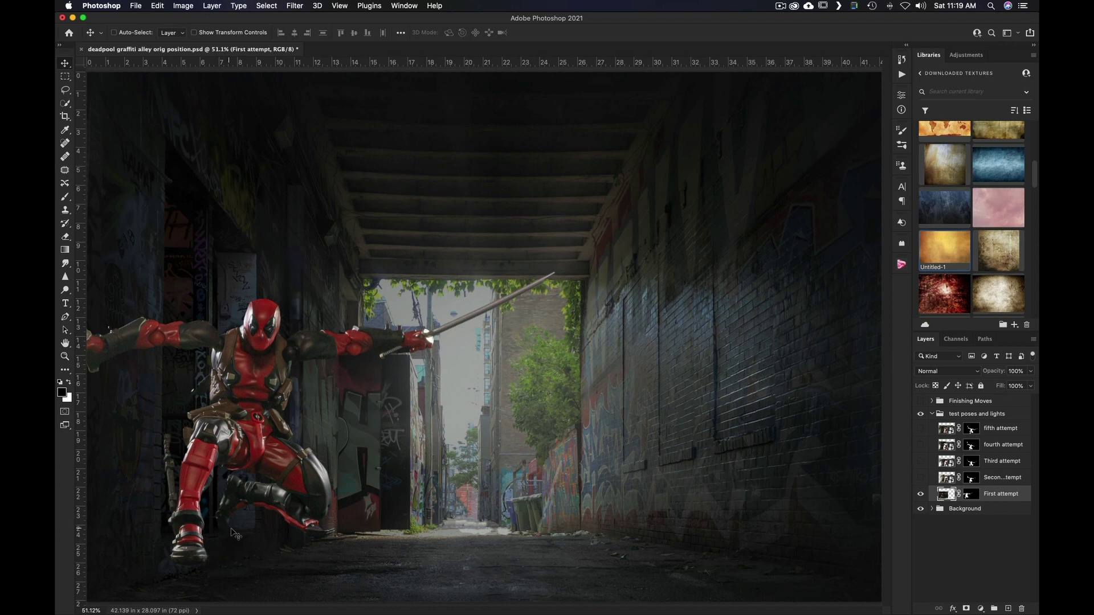
{"action": "left_click_drag", "start_coordinate": [241, 436], "coordinate": [259, 450]}
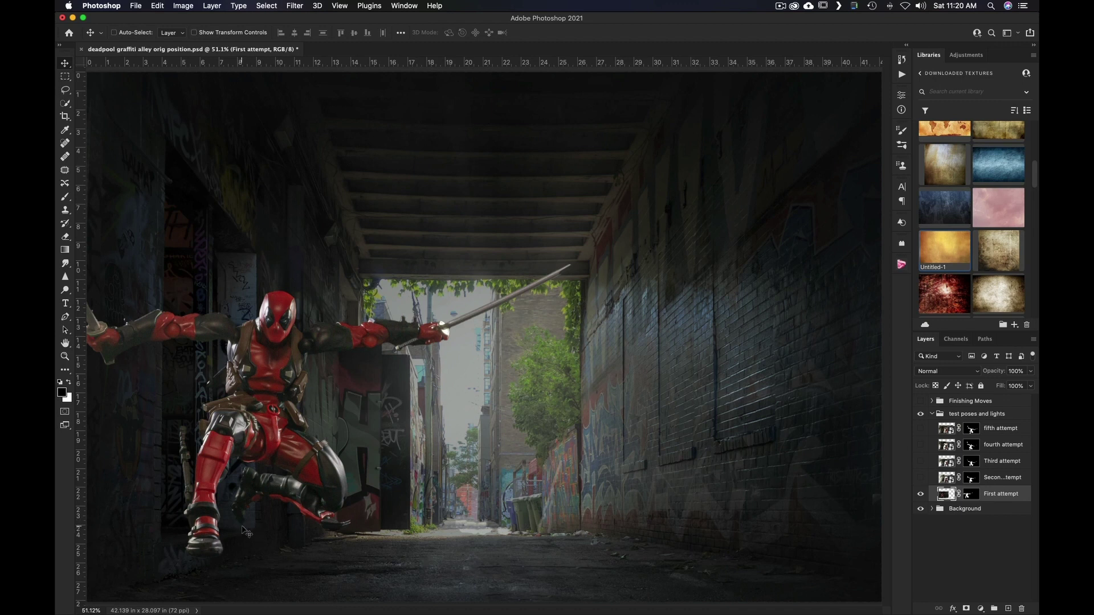
{"action": "key", "text": "super+z"}
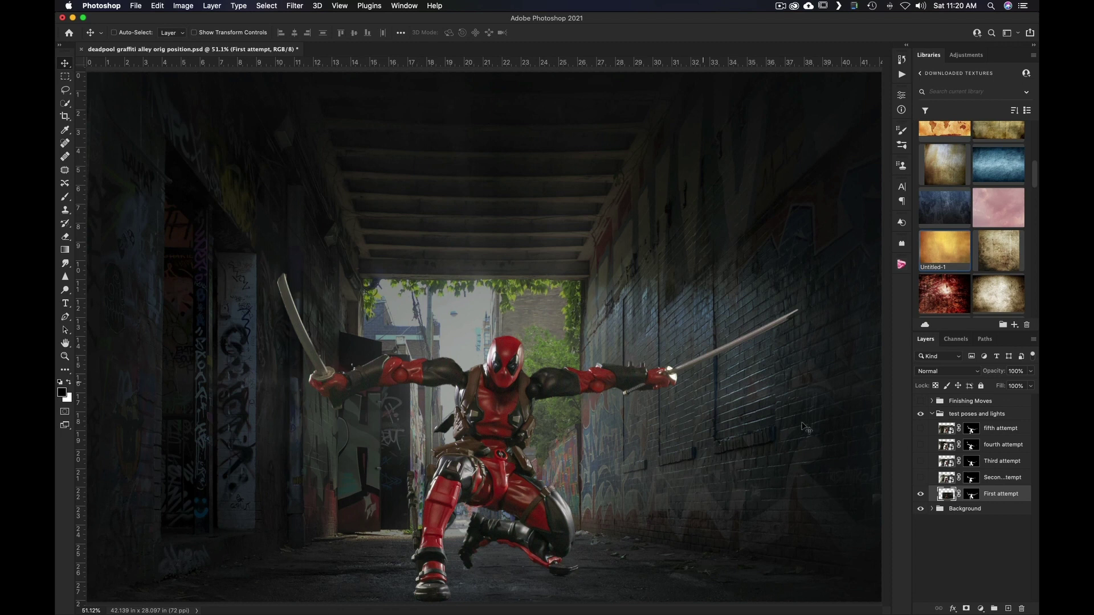
Show the Second attempt layer along with First attempt, and move the First attempt figure right so both poses stand side by side
{"action": "left_click", "coordinate": [920, 495]}
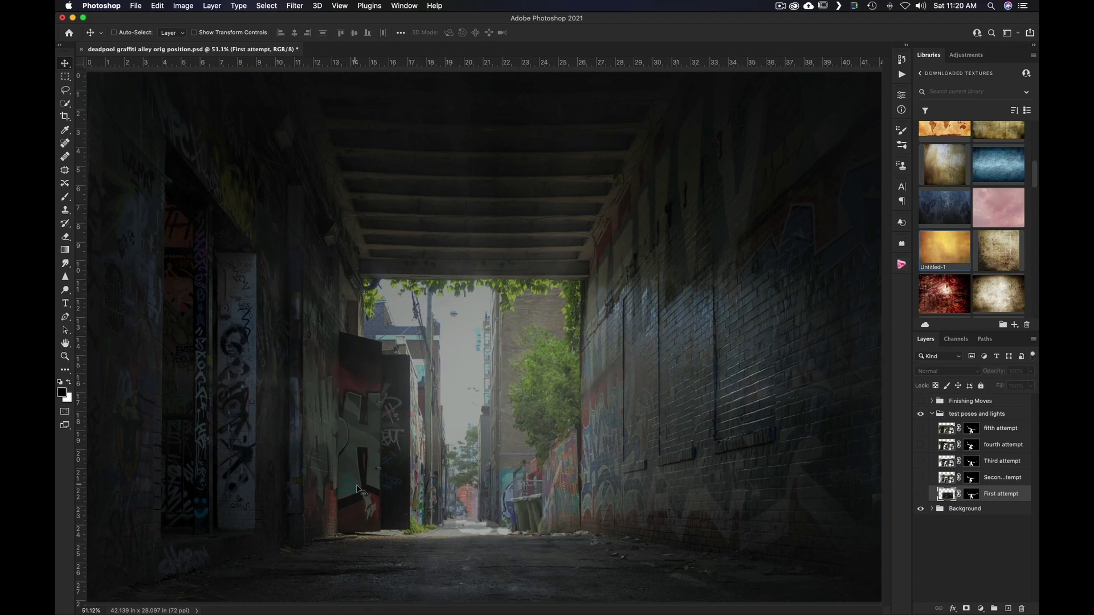
{"action": "left_click", "coordinate": [920, 494]}
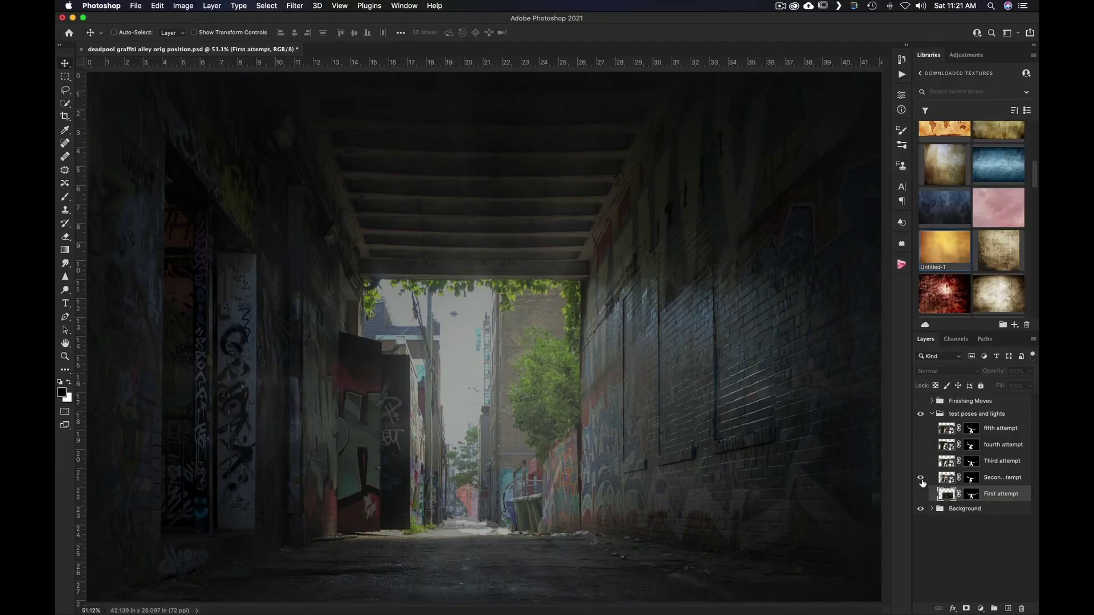
{"action": "left_click", "coordinate": [921, 478]}
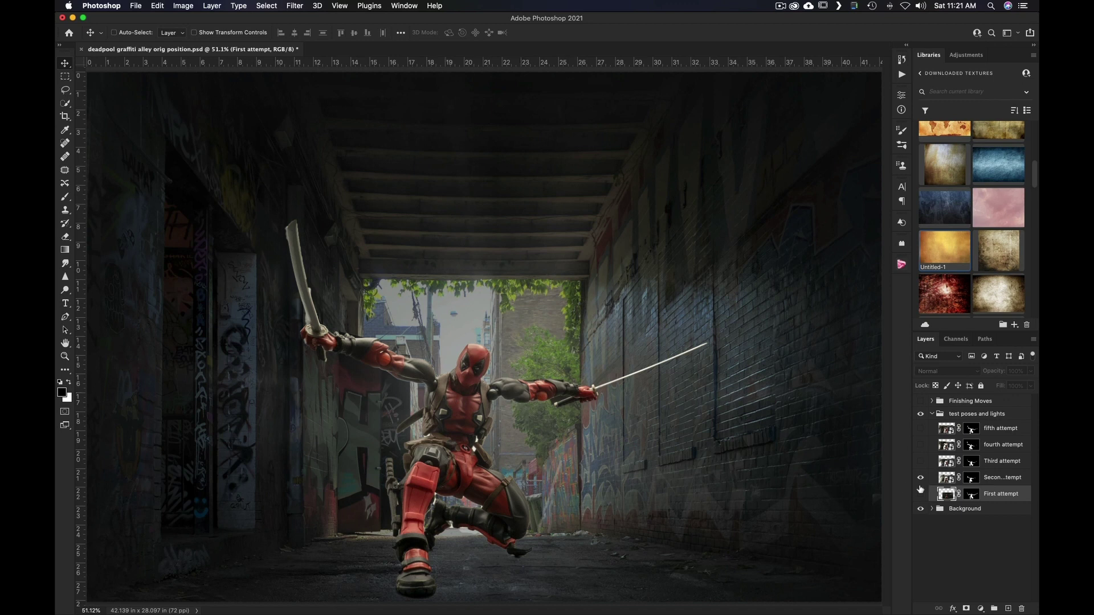
{"action": "left_click", "coordinate": [921, 495]}
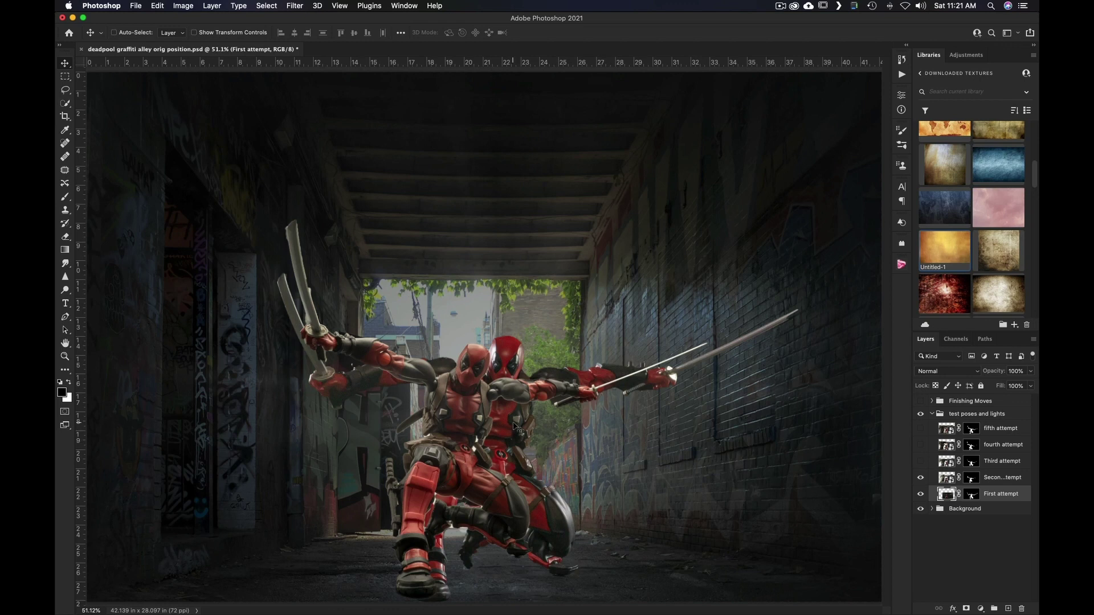
{"action": "left_click_drag", "start_coordinate": [516, 428], "coordinate": [673, 429]}
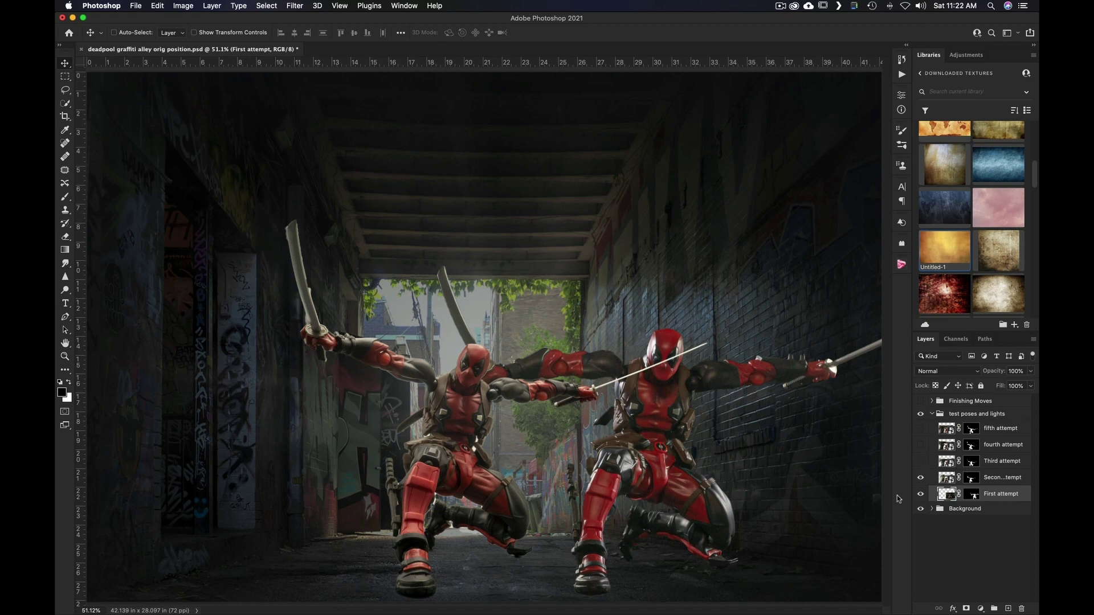
Hide the First attempt layer and move the Second attempt figure toward the alley's left wall
{"action": "left_click", "coordinate": [921, 493]}
{"action": "left_click", "coordinate": [948, 482]}
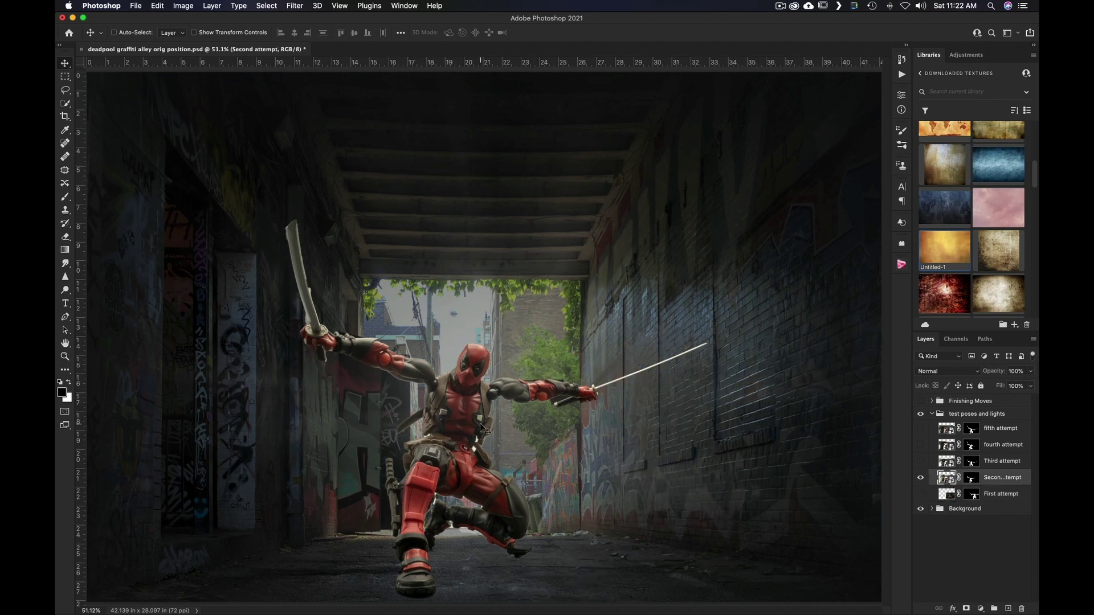
{"action": "left_click_drag", "start_coordinate": [475, 429], "coordinate": [266, 391]}
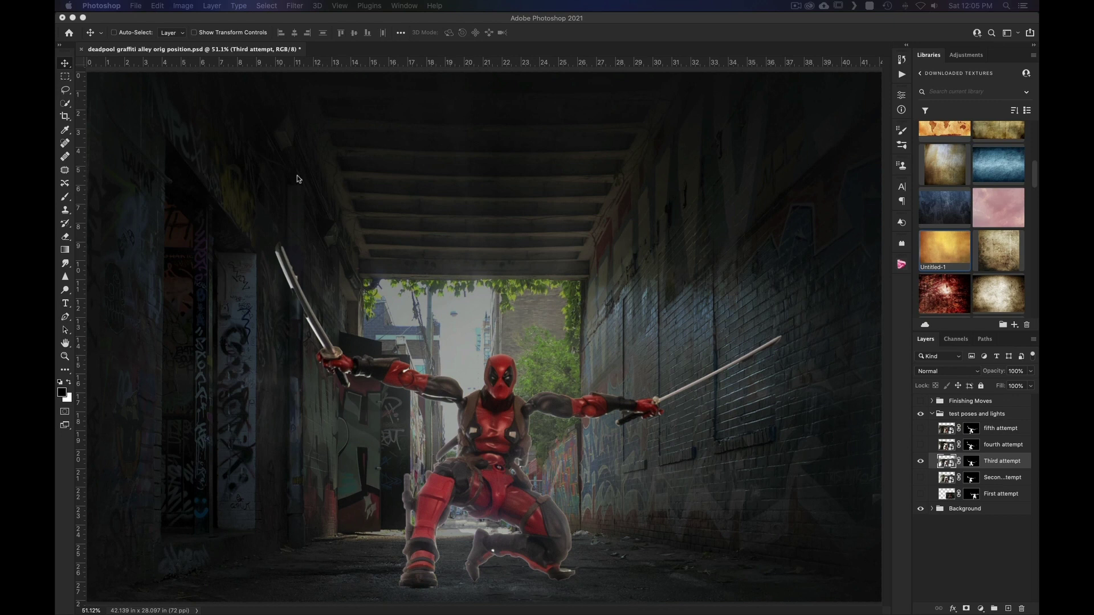
Try moving the Third attempt figure toward the alley's left wall
{"action": "left_click", "coordinate": [503, 441]}
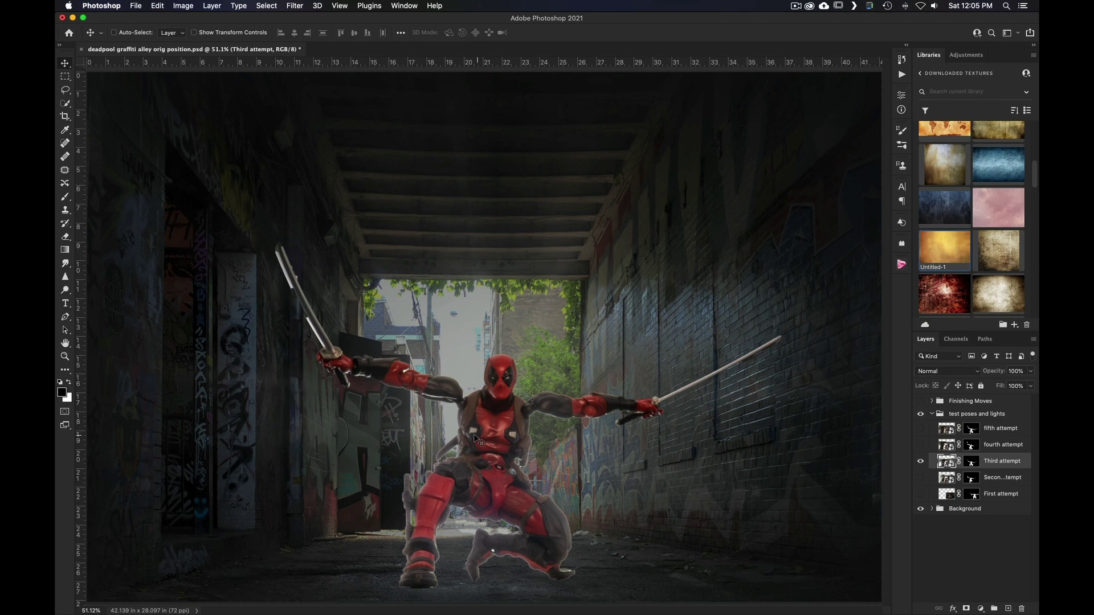
{"action": "left_click_drag", "start_coordinate": [473, 434], "coordinate": [248, 394]}
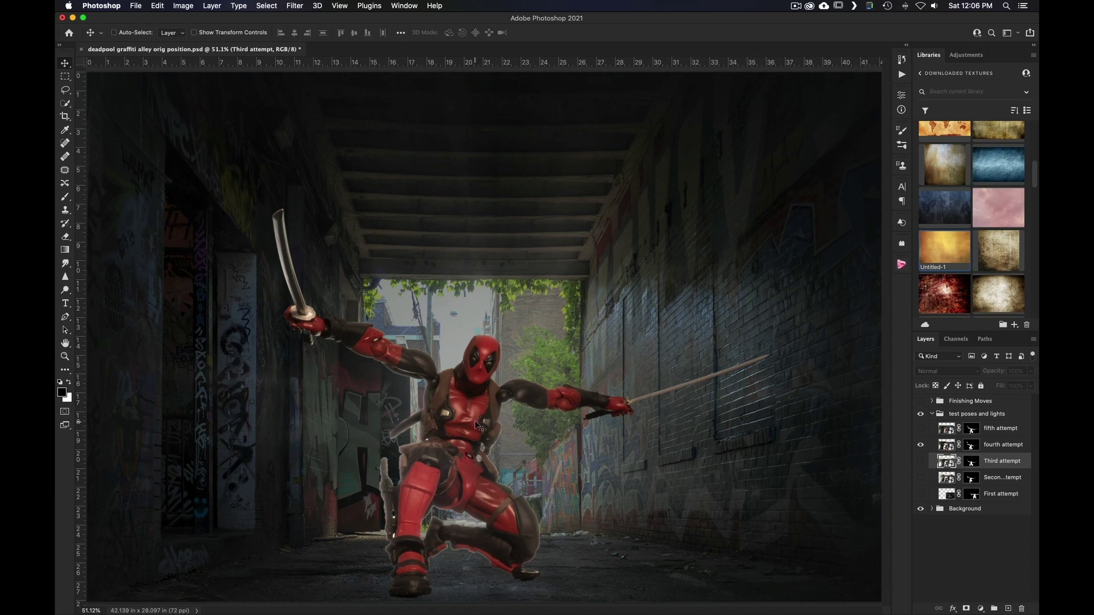
Try the fourth attempt figure against the alley's left wall, undo the moves, and toggle its layer mask
{"action": "left_click", "coordinate": [946, 445]}
{"action": "left_click_drag", "start_coordinate": [466, 464], "coordinate": [241, 416]}
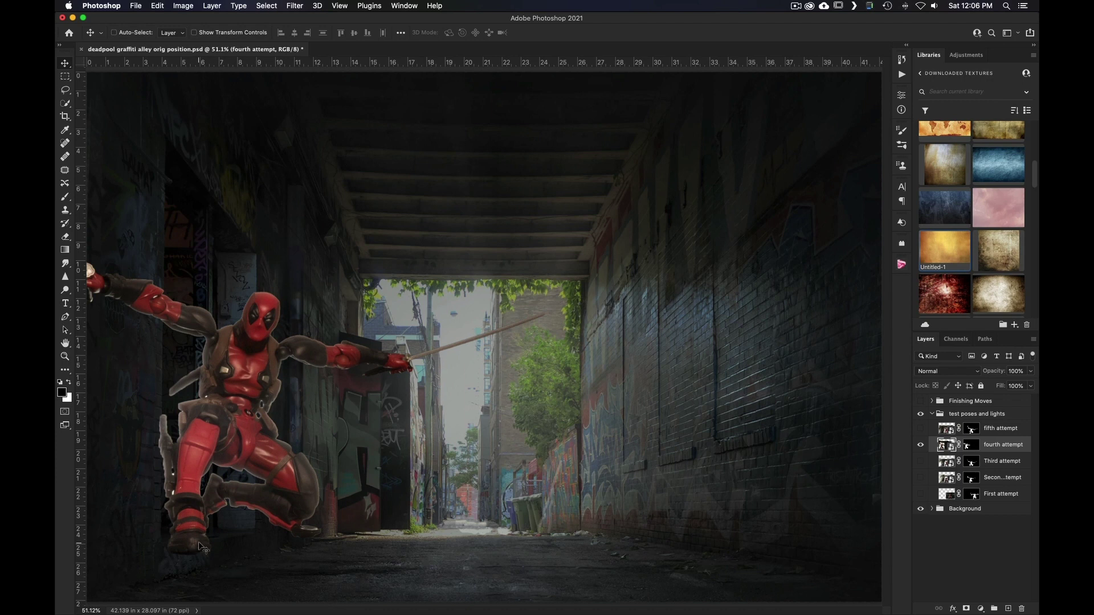
{"action": "mouse_move", "coordinate": [229, 406]}
{"action": "left_mouse_down"}
{"action": "mouse_move", "coordinate": [249, 406]}
{"action": "mouse_move", "coordinate": [238, 408]}
{"action": "left_mouse_up"}
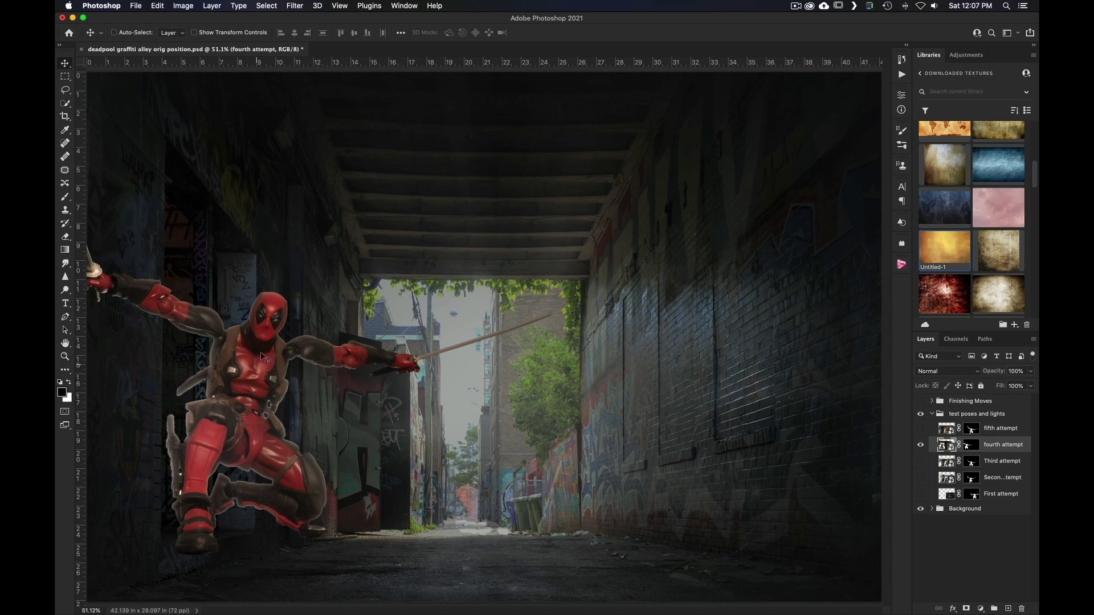
{"action": "key", "text": "super+z"}
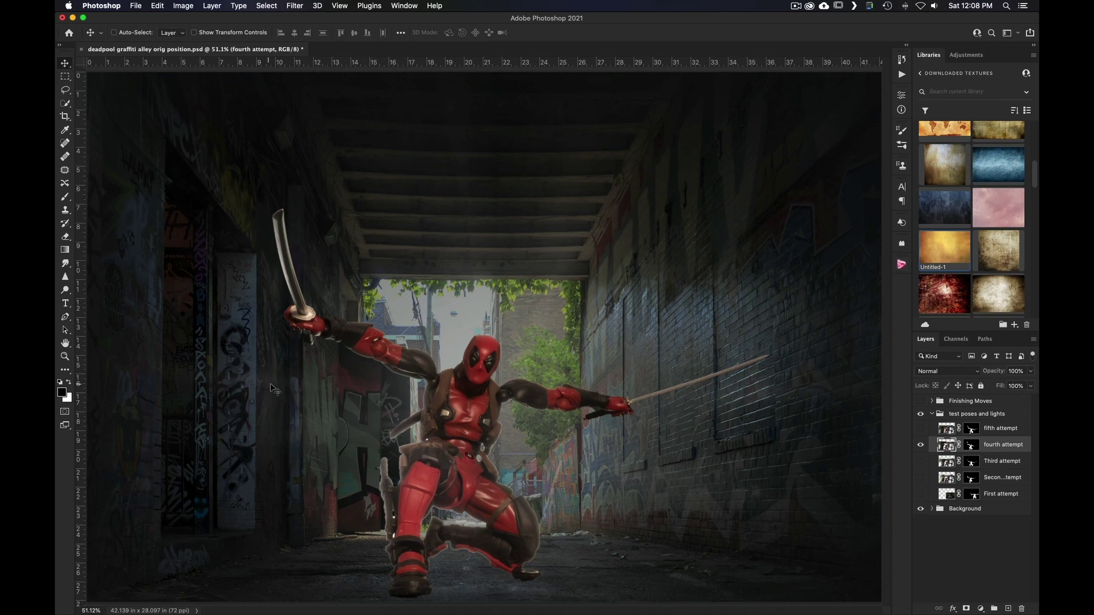
{"action": "left_click", "coordinate": [971, 445], "text": "shift"}
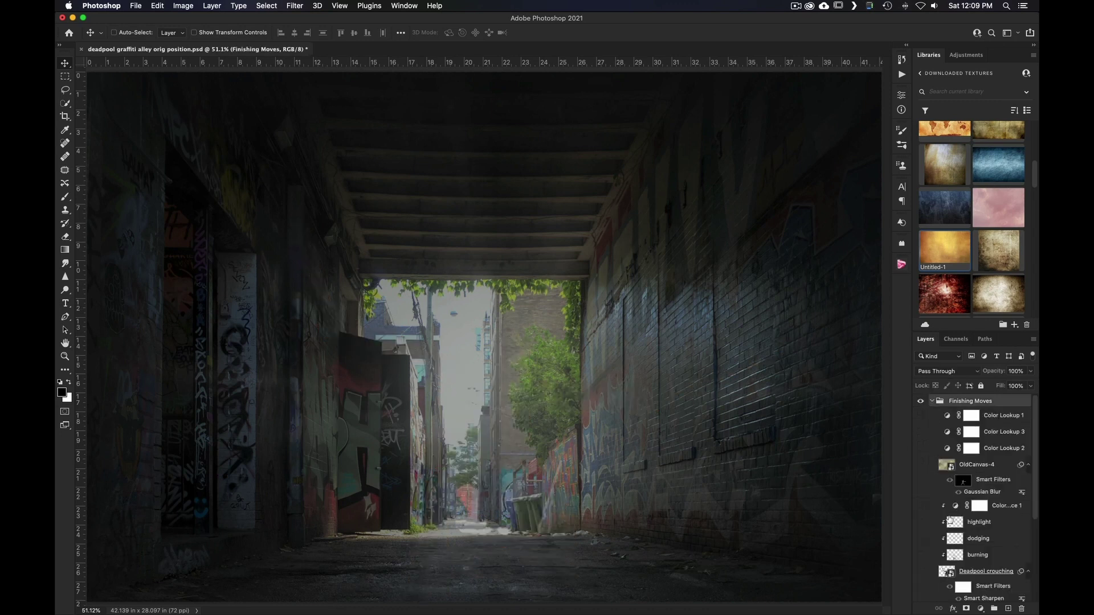
Collapse the test poses and lights group and show the Deadpool crouching layer in Finishing Moves
{"action": "scroll", "coordinate": [949, 520], "scroll_direction": "down", "scroll_amount": 3}
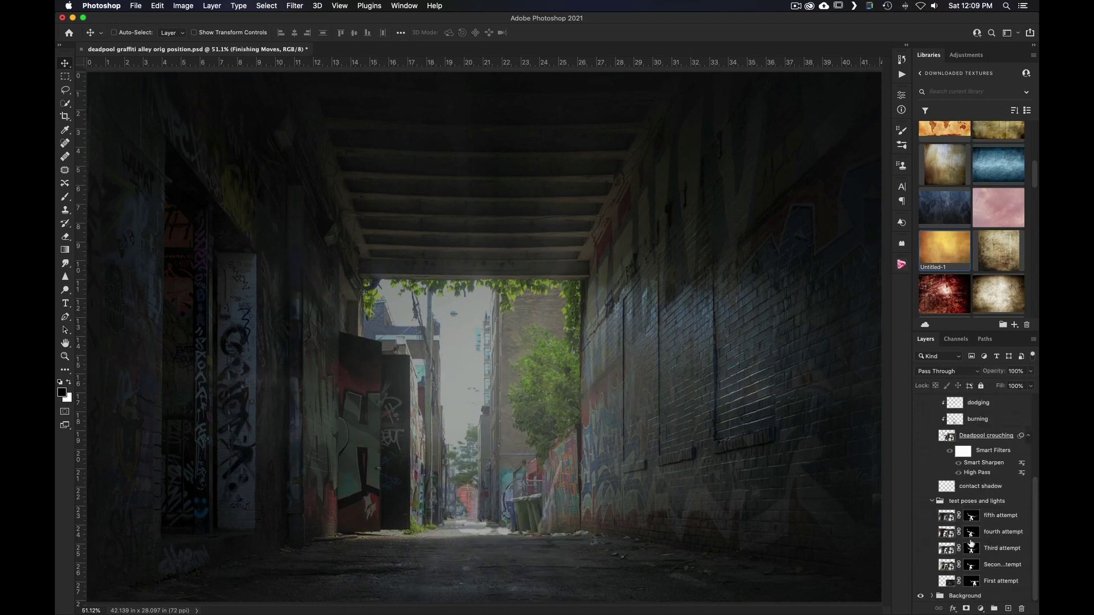
{"action": "left_click", "coordinate": [932, 501]}
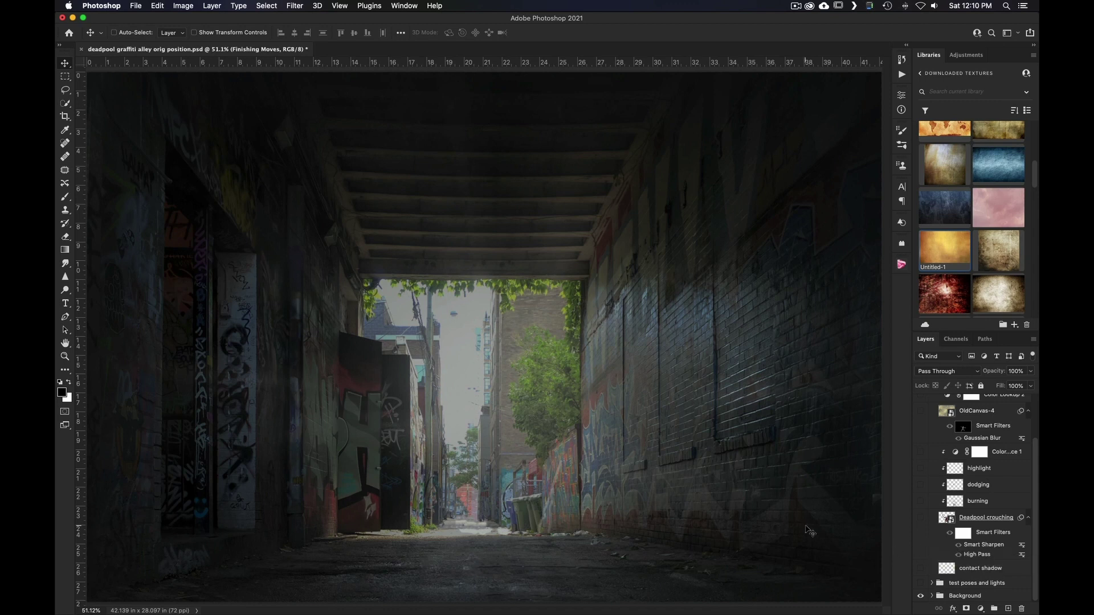
{"action": "left_click", "coordinate": [920, 518]}
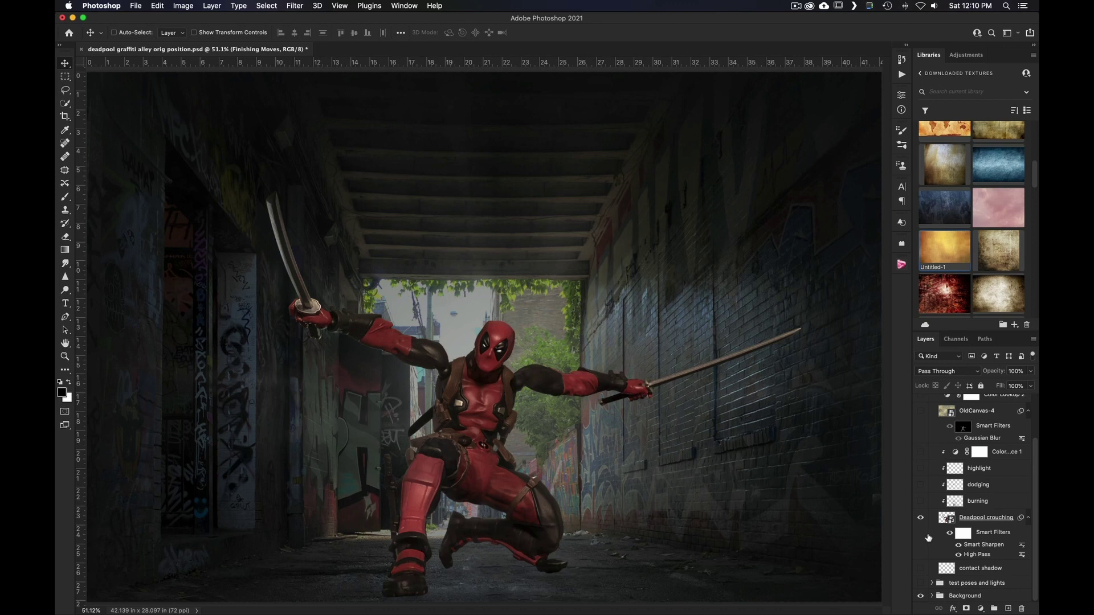
Show the contact shadow layer and compare the crouching figure with and without it, leaving the shadow visible
{"action": "left_click", "coordinate": [921, 569]}
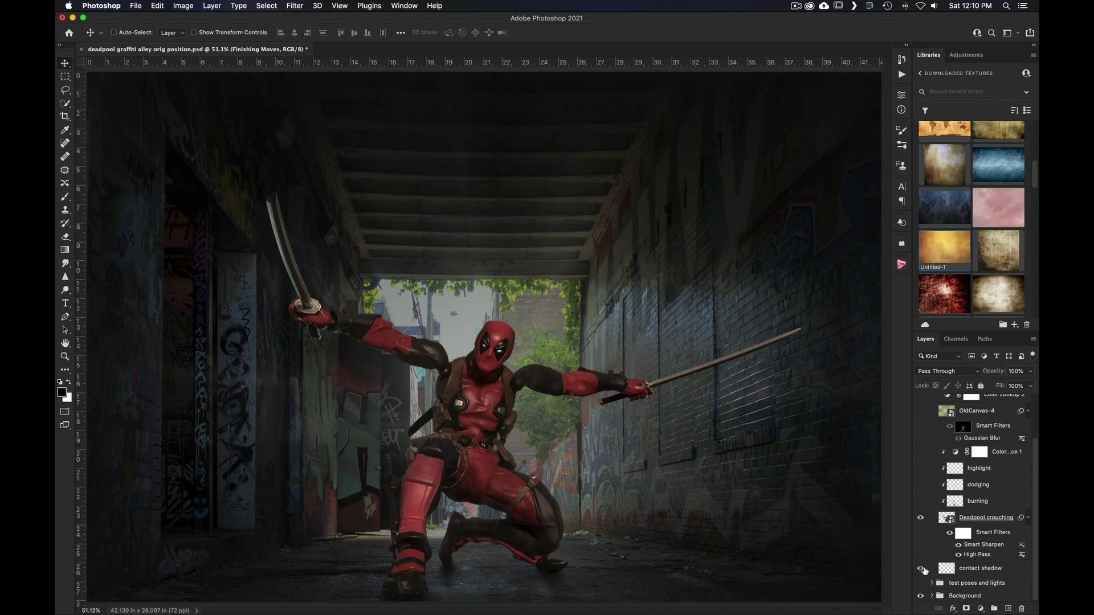
{"action": "left_click", "coordinate": [923, 570]}
{"action": "left_click", "coordinate": [923, 570]}
{"action": "left_click", "coordinate": [922, 573]}
{"action": "left_click", "coordinate": [921, 570]}
{"action": "left_click", "coordinate": [922, 570]}
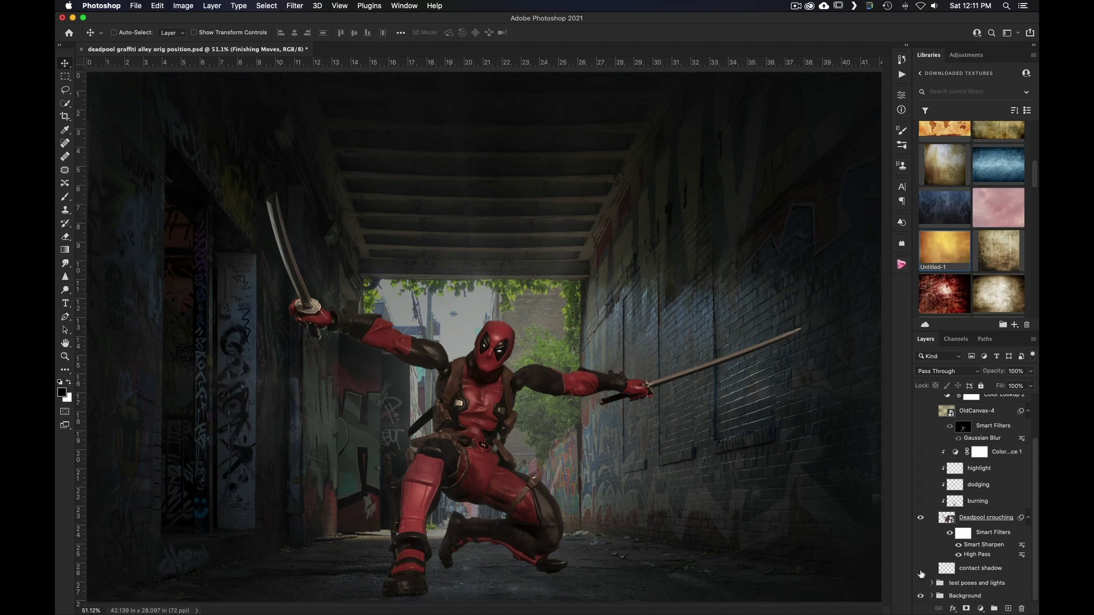
{"action": "left_click", "coordinate": [921, 570]}
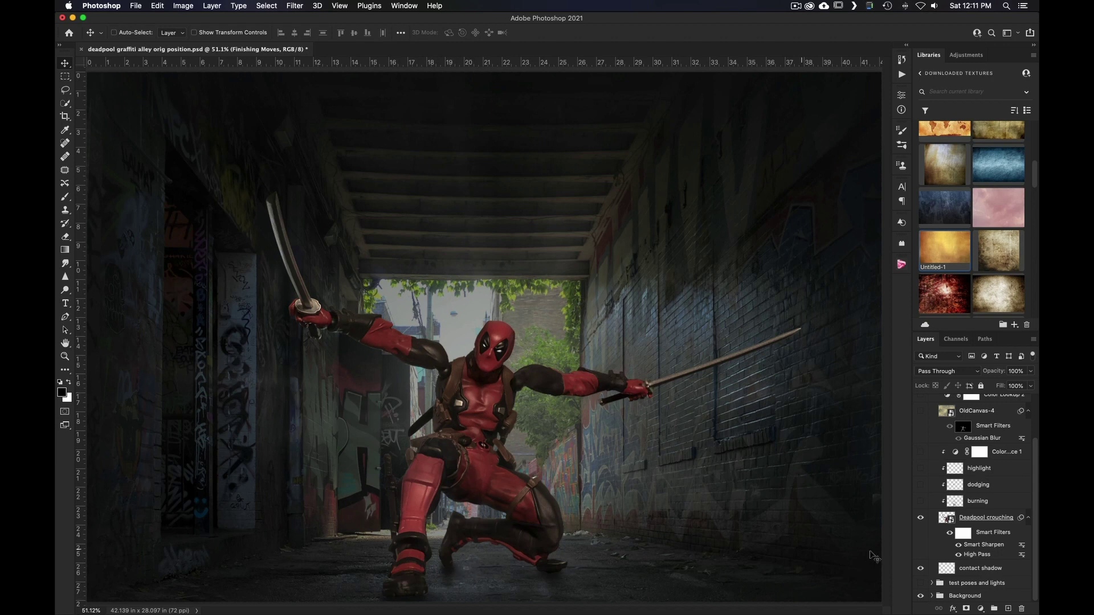
{"action": "left_click", "coordinate": [921, 570]}
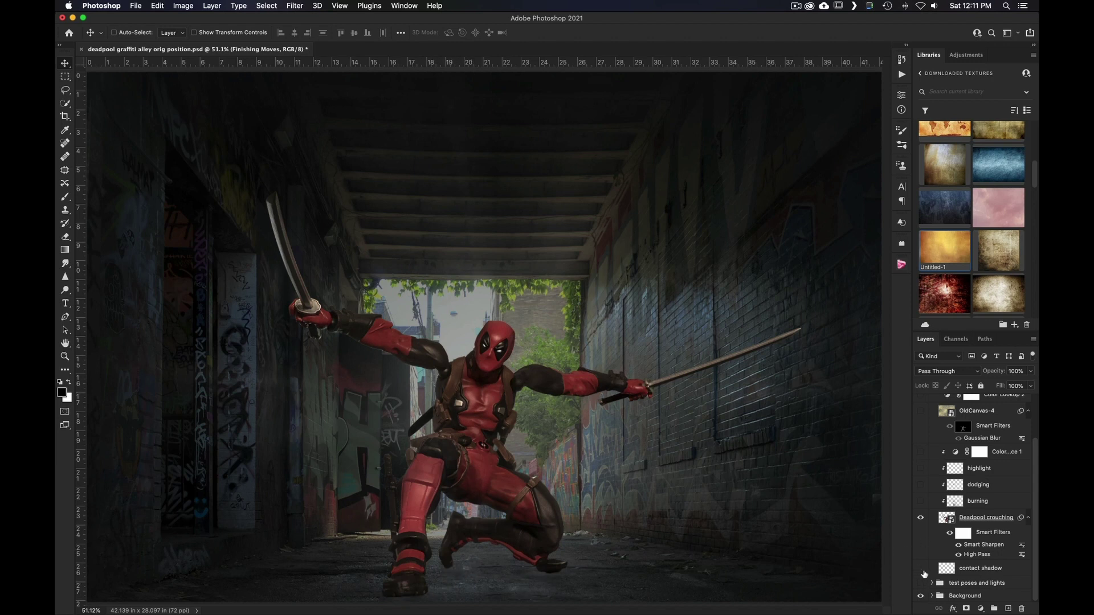
{"action": "left_click", "coordinate": [921, 569]}
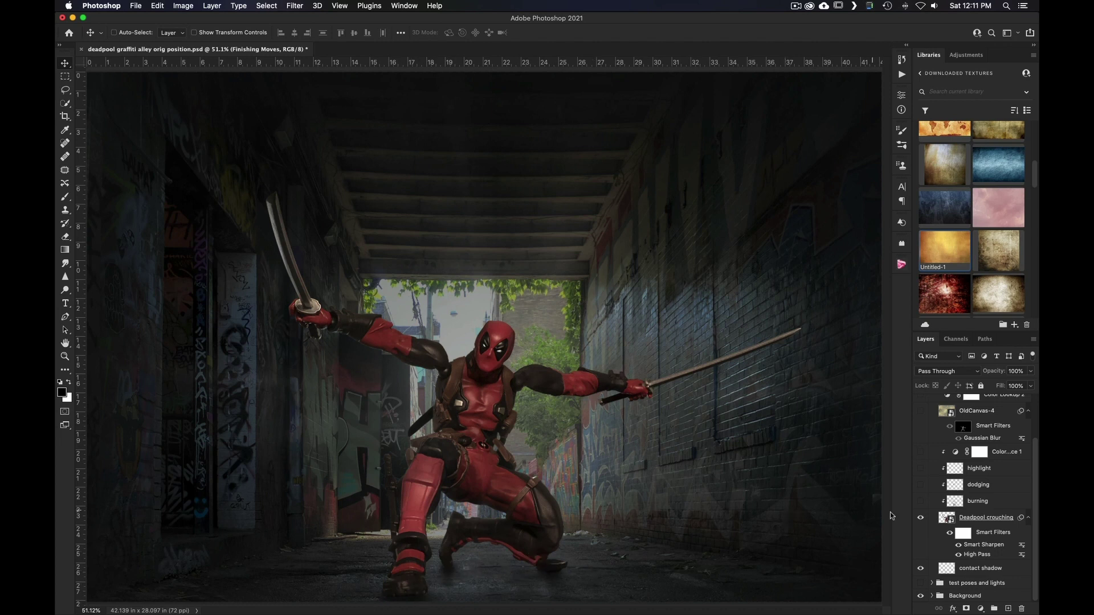
Show the burning, dodging and highlight layers, the clipped color adjustment above them, and the OldCanvas-4 texture
{"action": "left_click_drag", "start_coordinate": [921, 501], "coordinate": [921, 470]}
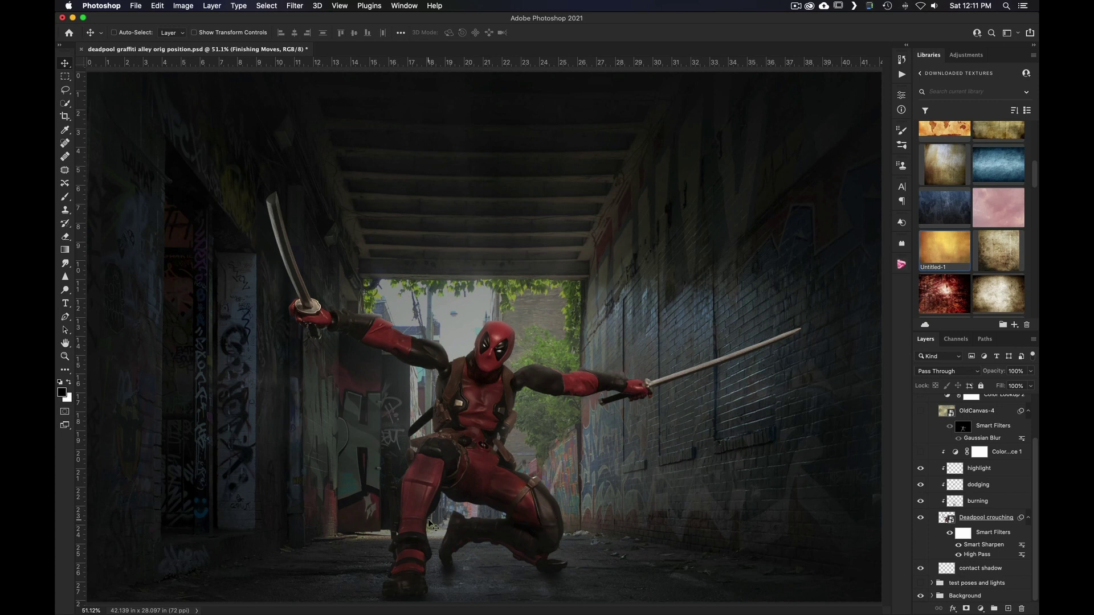
{"action": "left_click", "coordinate": [921, 451]}
{"action": "left_click", "coordinate": [922, 419]}
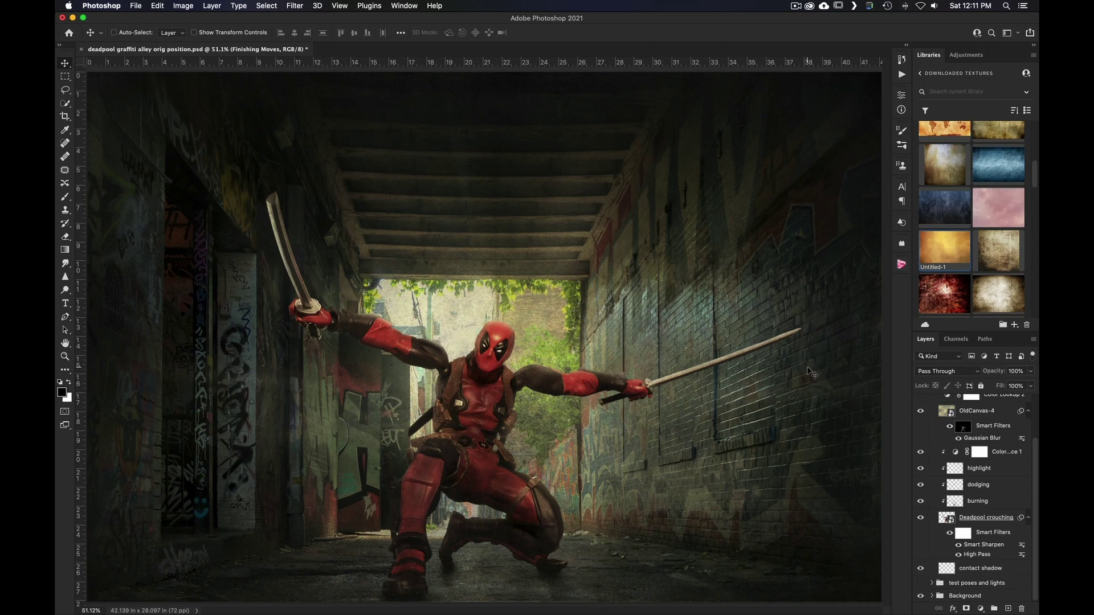
View the OldCanvas-4 texture on its own, restore the other layers, and compare the composite with and without the texture
{"action": "left_click", "coordinate": [922, 412], "text": "alt"}
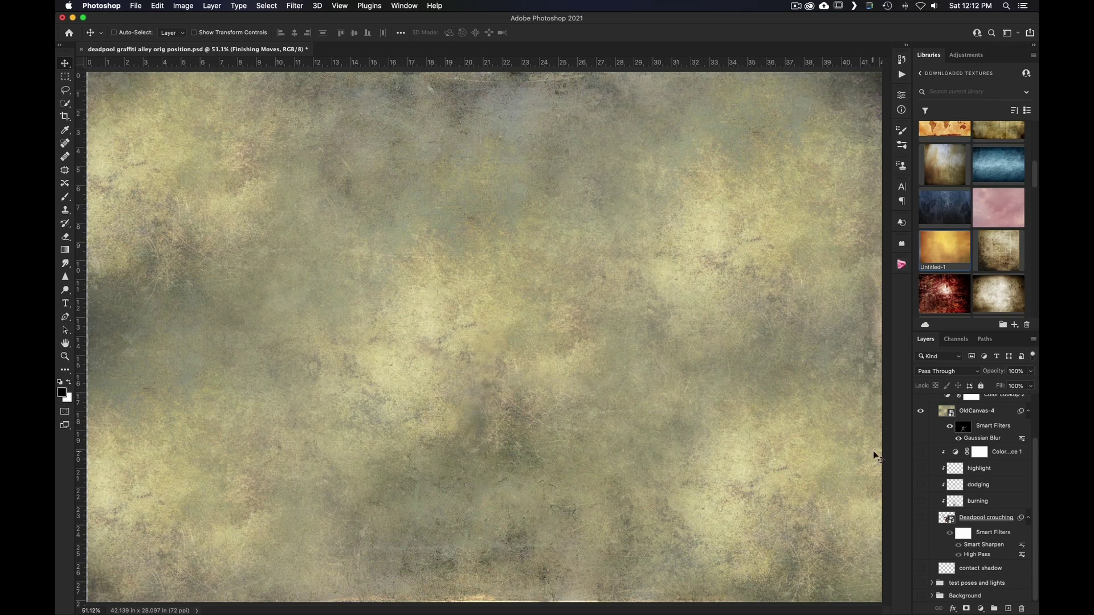
{"action": "left_click", "coordinate": [920, 411], "text": "alt"}
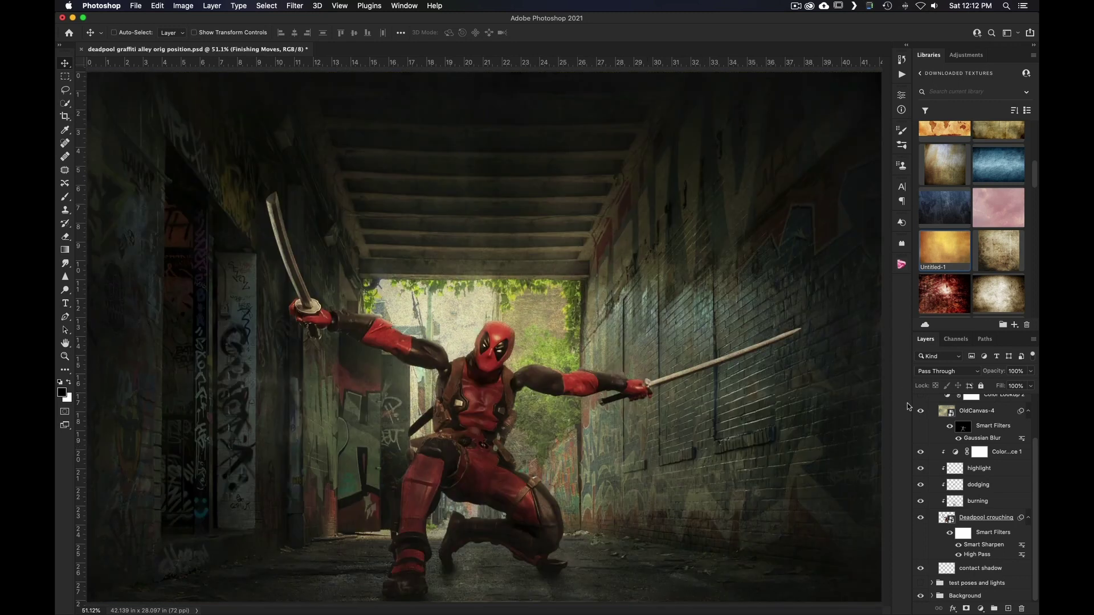
{"action": "left_click", "coordinate": [921, 411]}
{"action": "left_click", "coordinate": [920, 411]}
{"action": "left_click", "coordinate": [921, 411]}
{"action": "left_click", "coordinate": [920, 411]}
Show the Color Lookup 2 and Color Lookup 3 adjustment layers in the Finishing Moves group
{"action": "scroll", "coordinate": [979, 492], "scroll_direction": "up", "scroll_amount": 3}
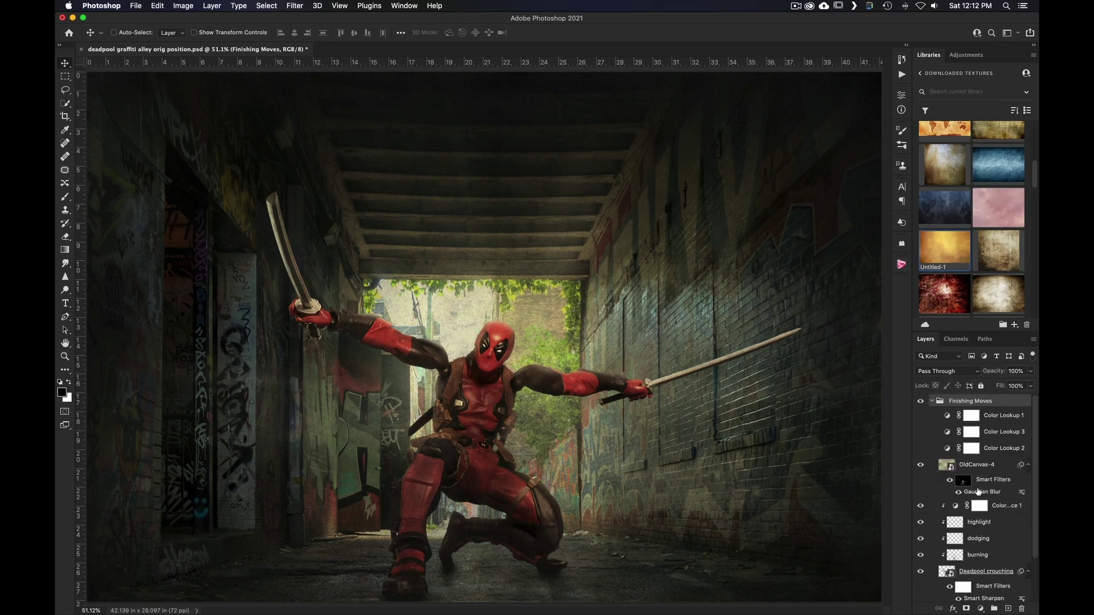
{"action": "left_click", "coordinate": [921, 432]}
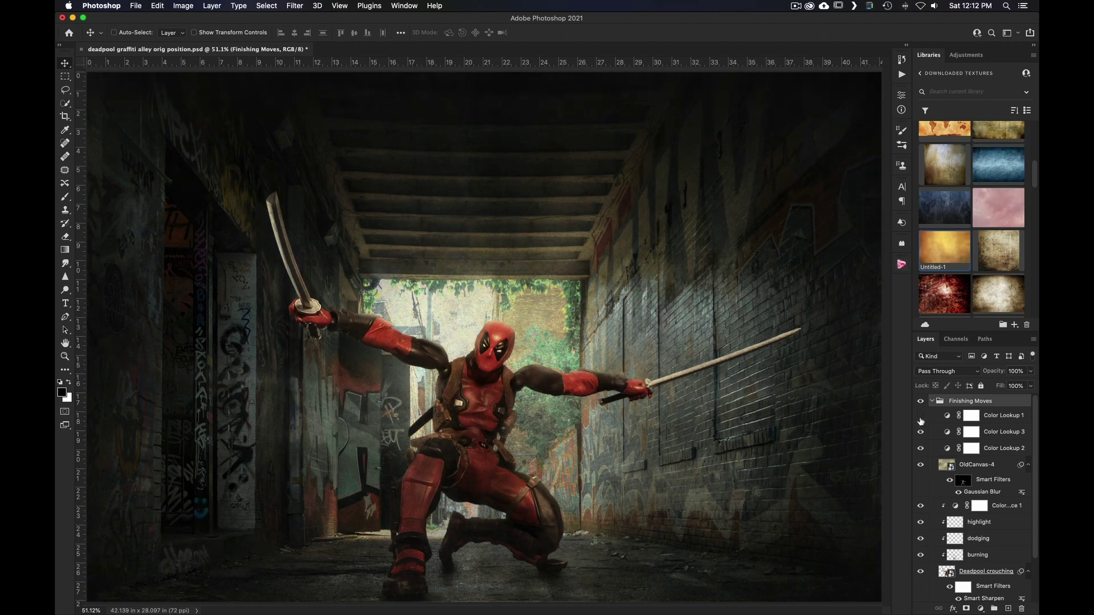